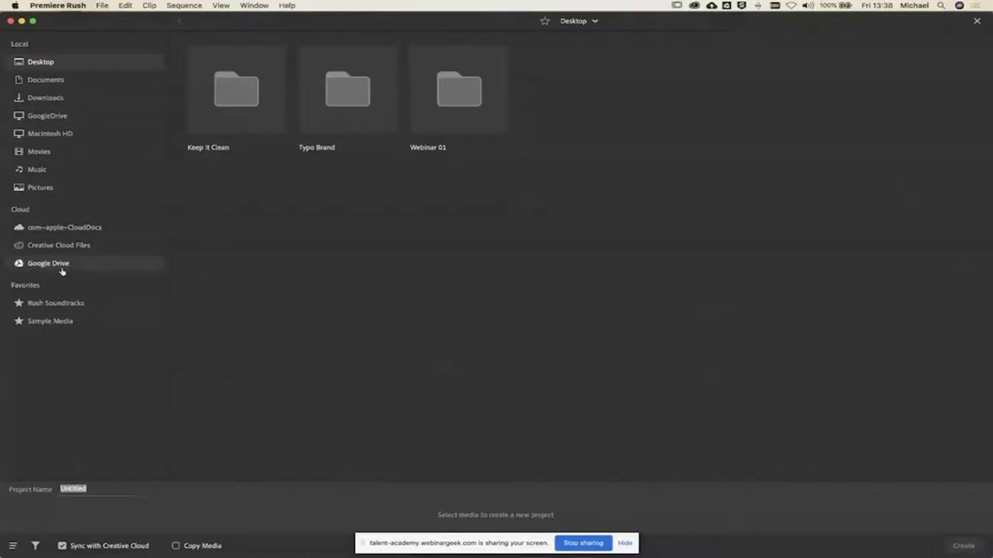
Step: Choose the sample media clips Water Aerial, Boat View and Beach Selfie, in that order, for the new project
left_click(52, 321)
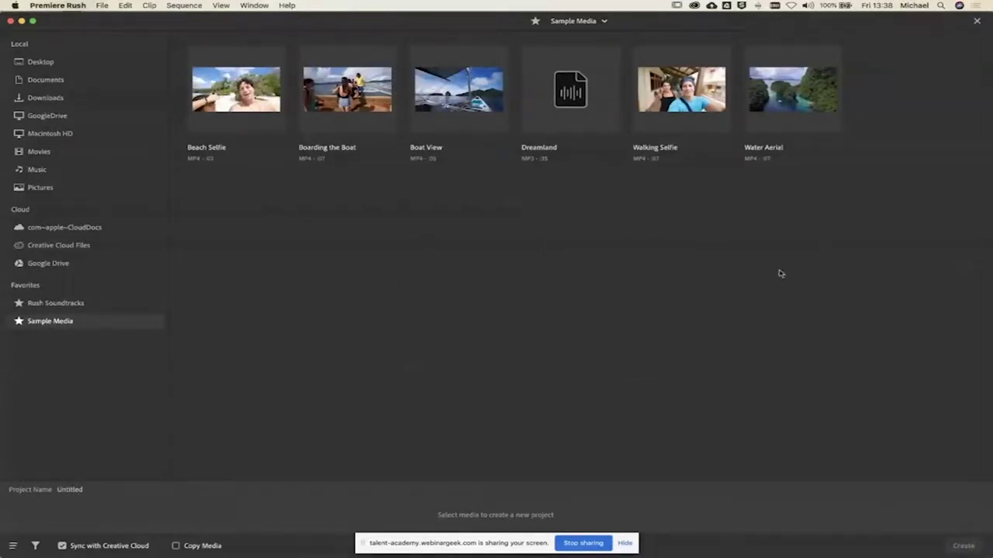
left_click(780, 97)
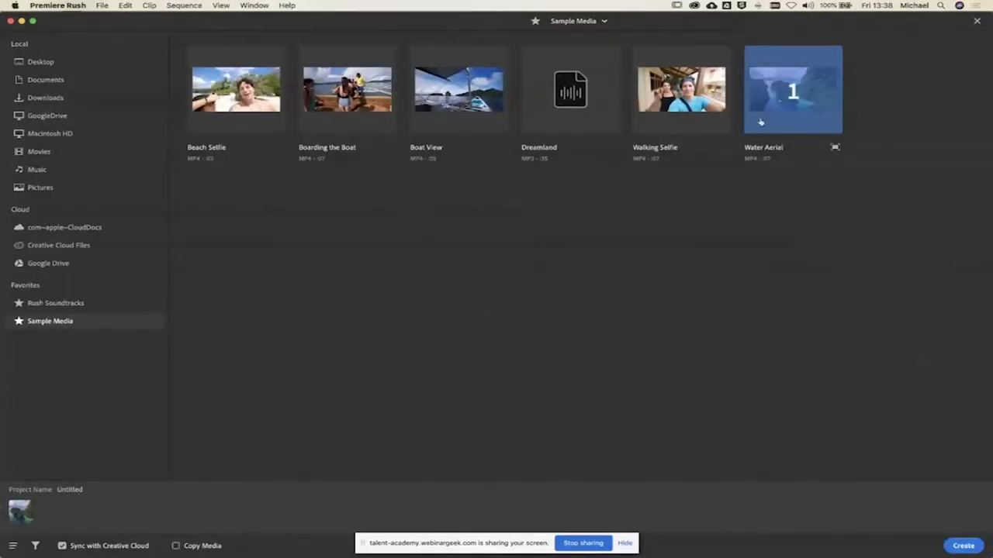
left_click(482, 99)
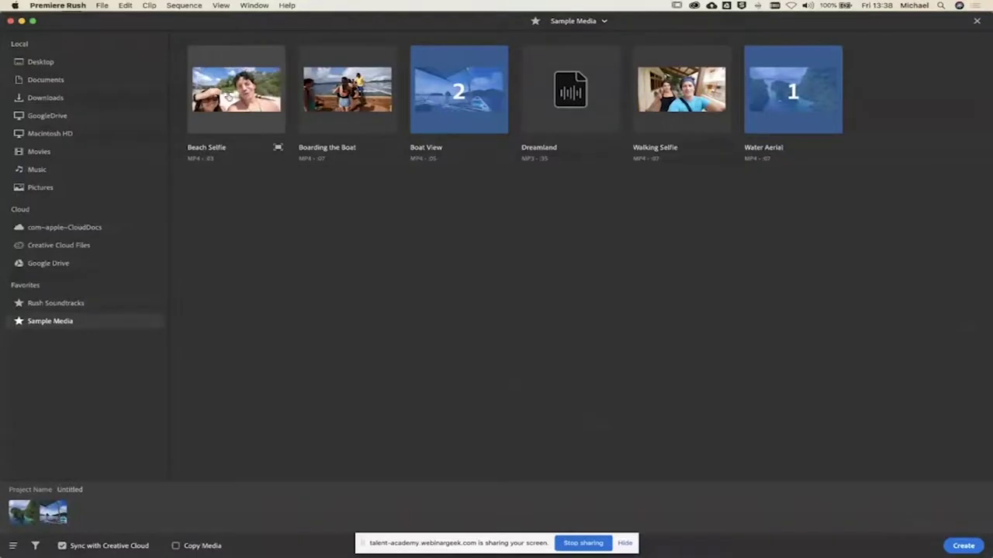
left_click(247, 94)
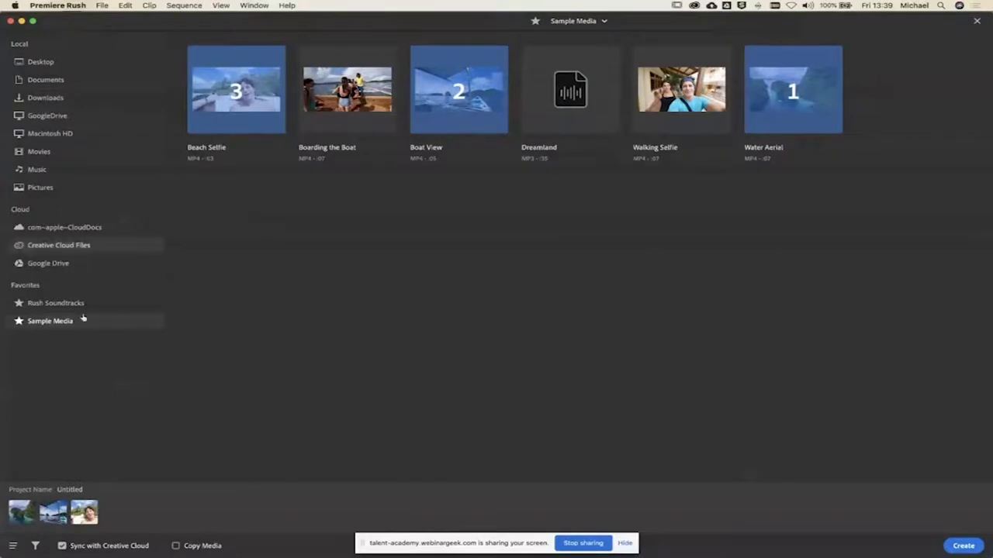
Step: Name the project "travel" and create it
left_click(90, 487)
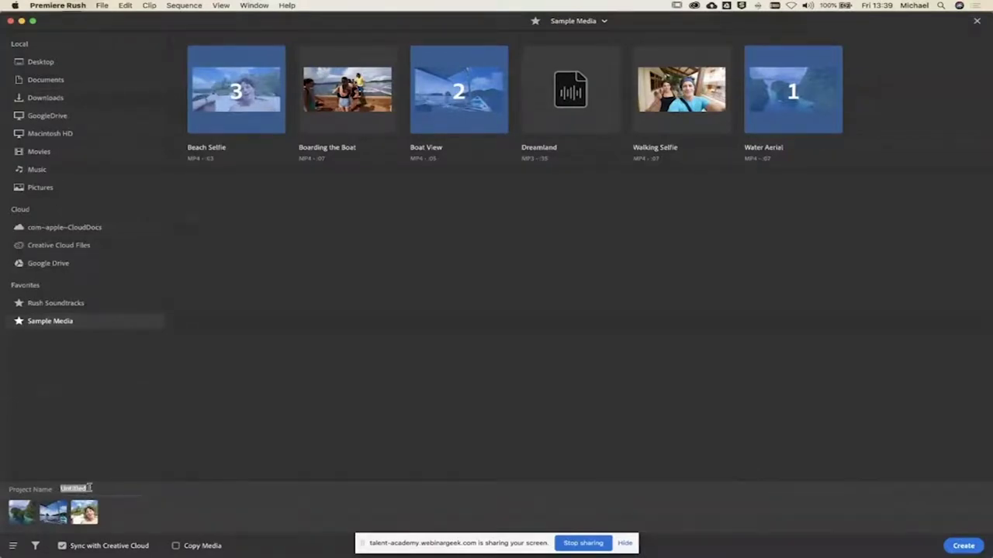
type("travel")
left_click(964, 547)
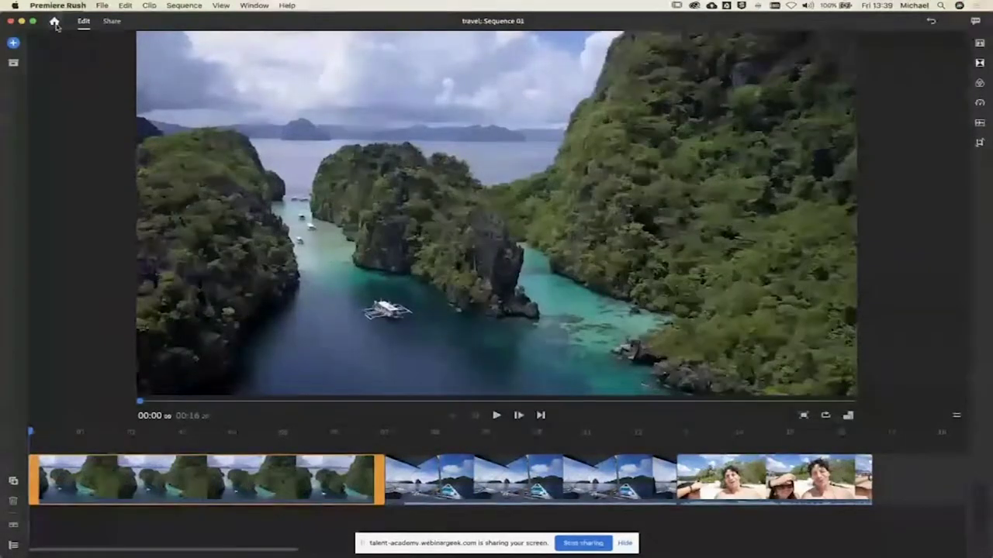
Step: Open the existing Pand 02 project and skim through the clips on its timeline
left_click(55, 21)
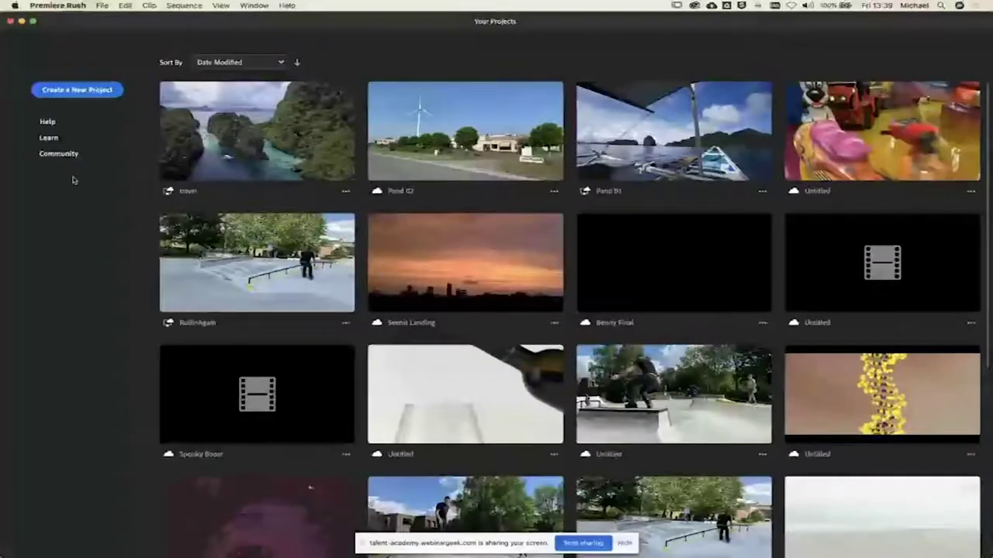
left_click(413, 164)
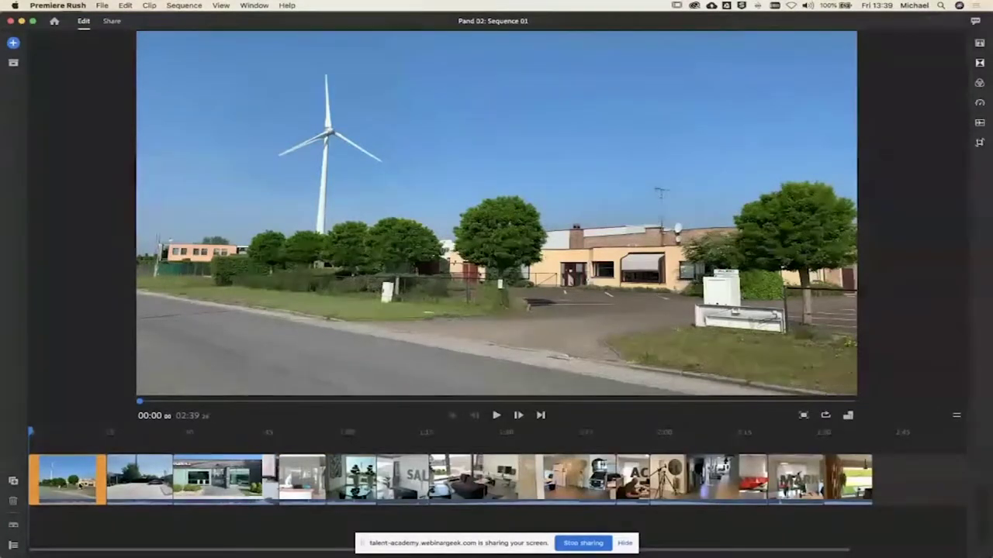
left_click_drag(140, 404, 464, 401)
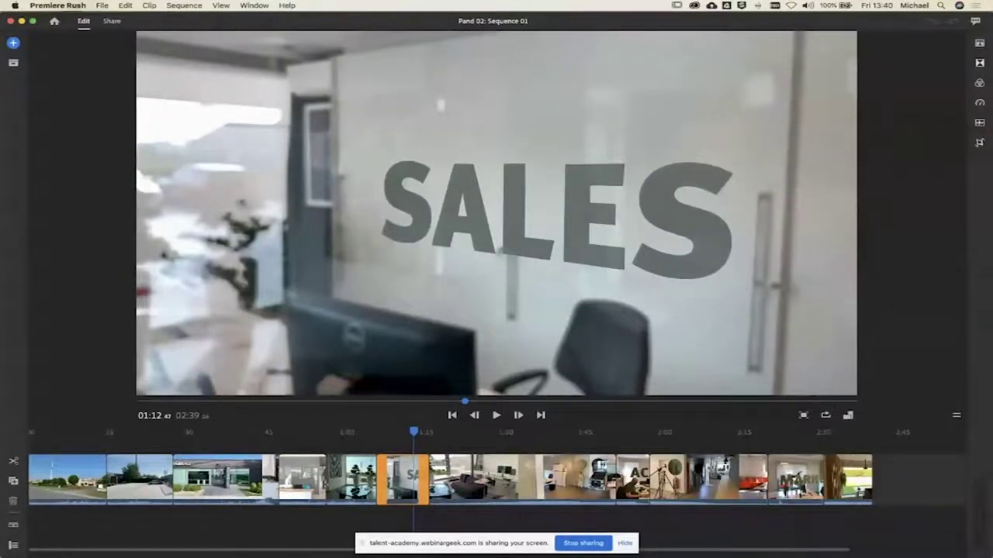
left_click(333, 478)
left_click(300, 479)
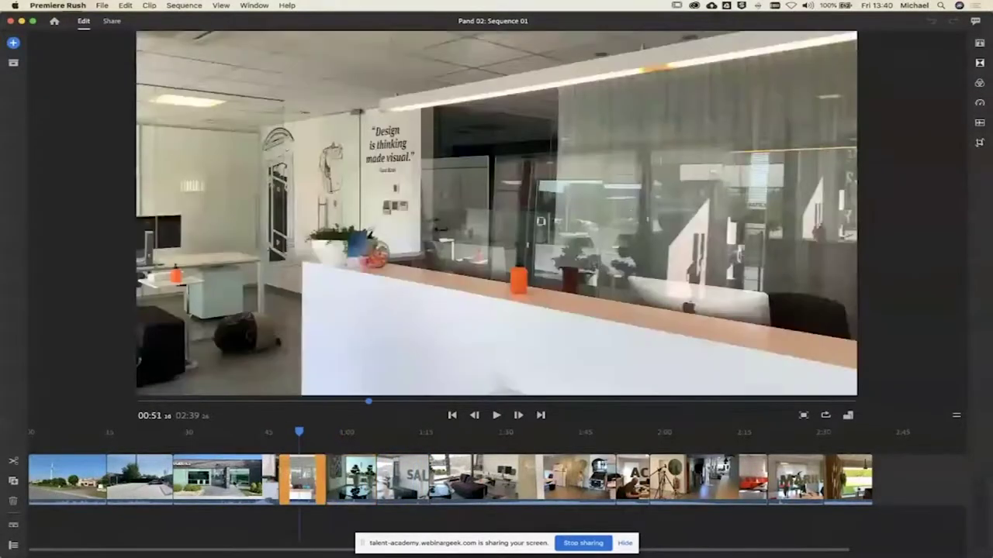
left_click(232, 478)
left_click(126, 487)
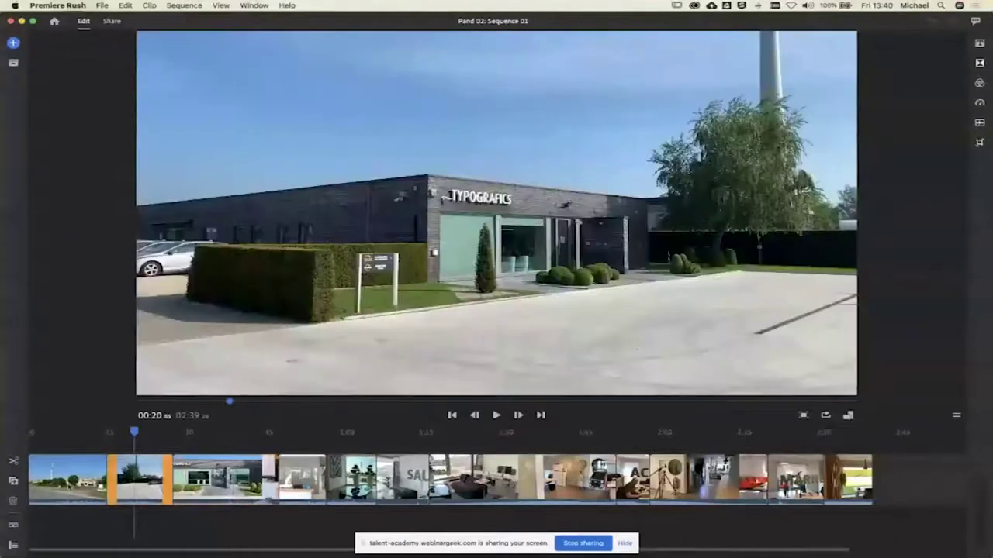
Step: Trim about 6 seconds off the start of the first clip in the sequence
left_click(65, 490)
left_click_drag(98, 475, 99, 475)
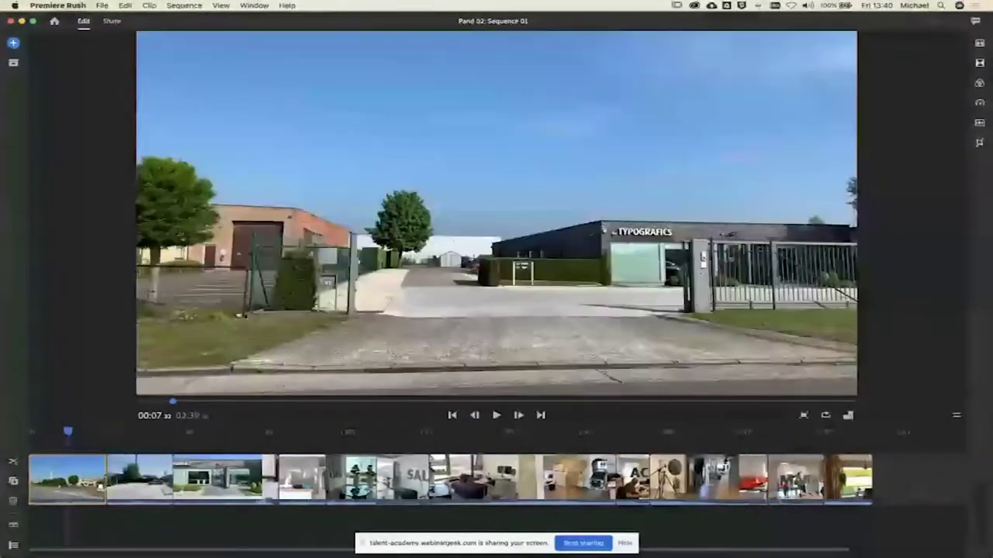
left_click(35, 479)
left_click_drag(31, 478, 62, 479)
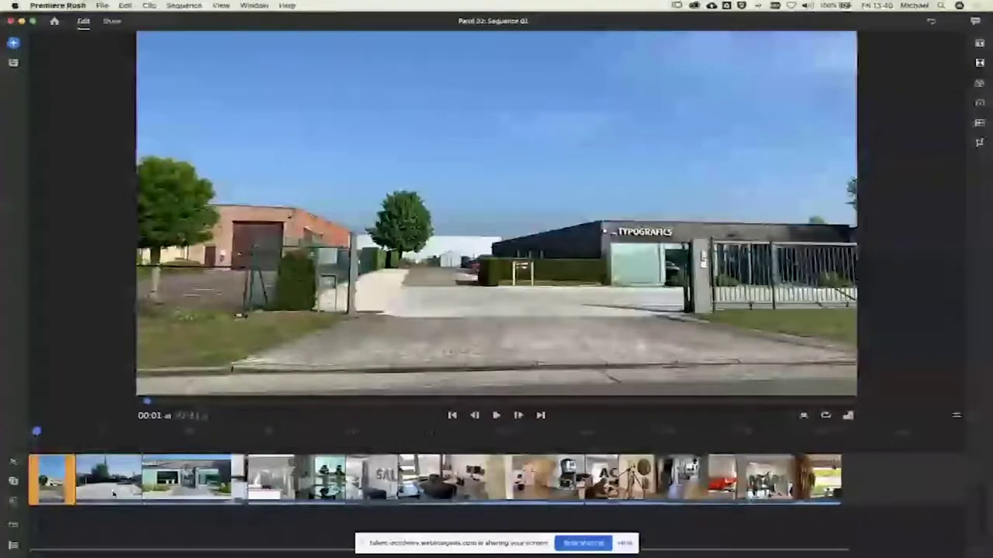
Step: Trim about 12 seconds off the end of the third clip, the one showing the building entrance
left_click(163, 479)
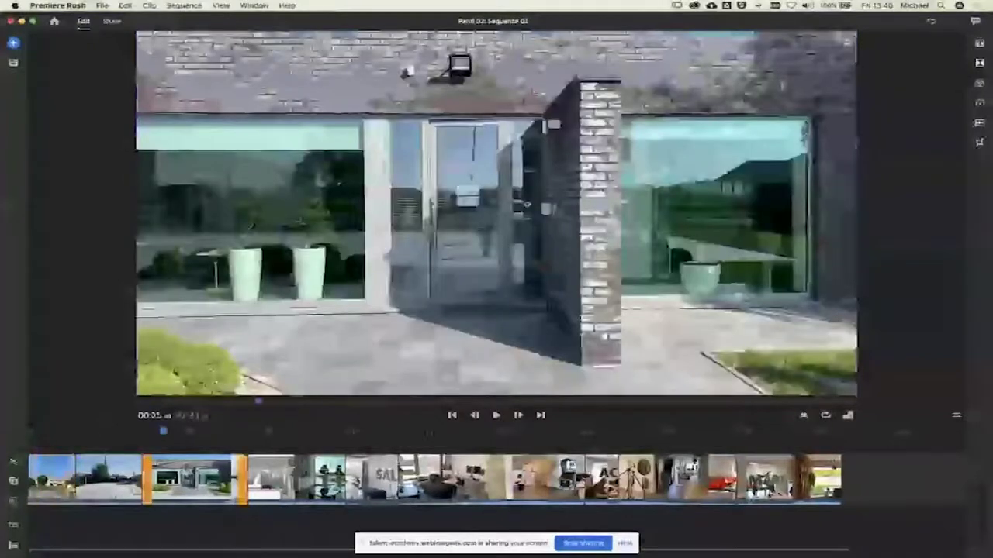
left_click(174, 435)
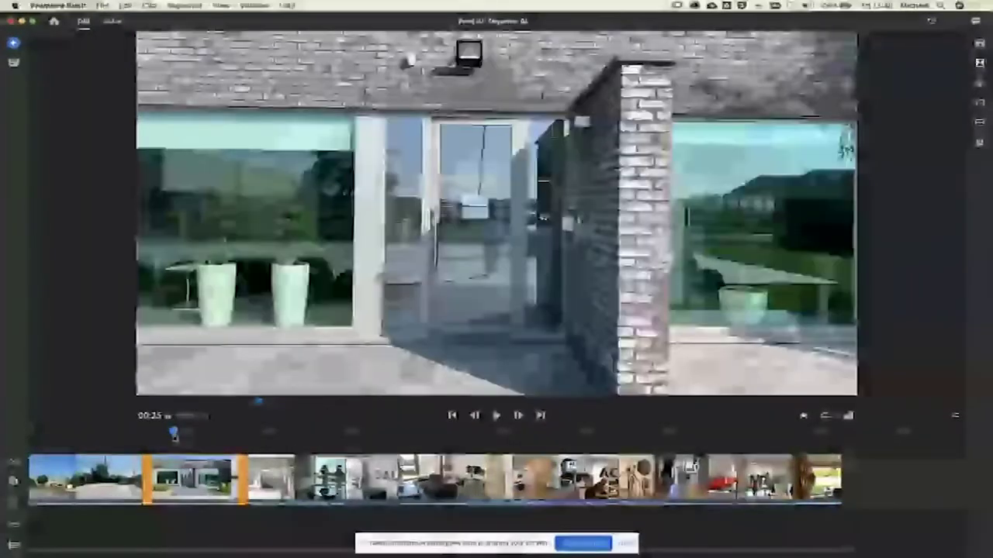
mouse_move(174, 434)
left_mouse_down()
mouse_move(200, 435)
mouse_move(172, 436)
left_mouse_up()
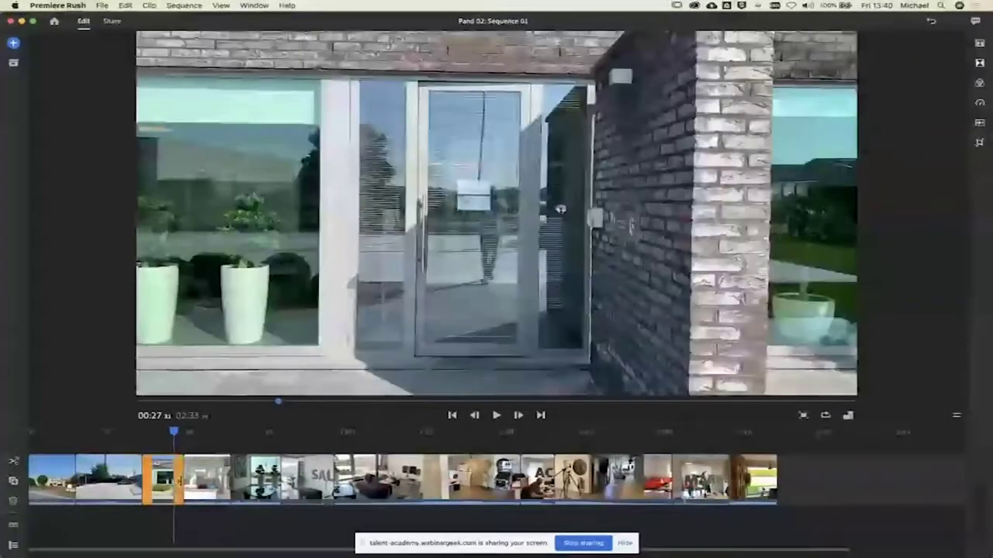
Step: Add Cross Dissolve transitions at the cuts before and after the third clip
left_click_drag(174, 432, 44, 431)
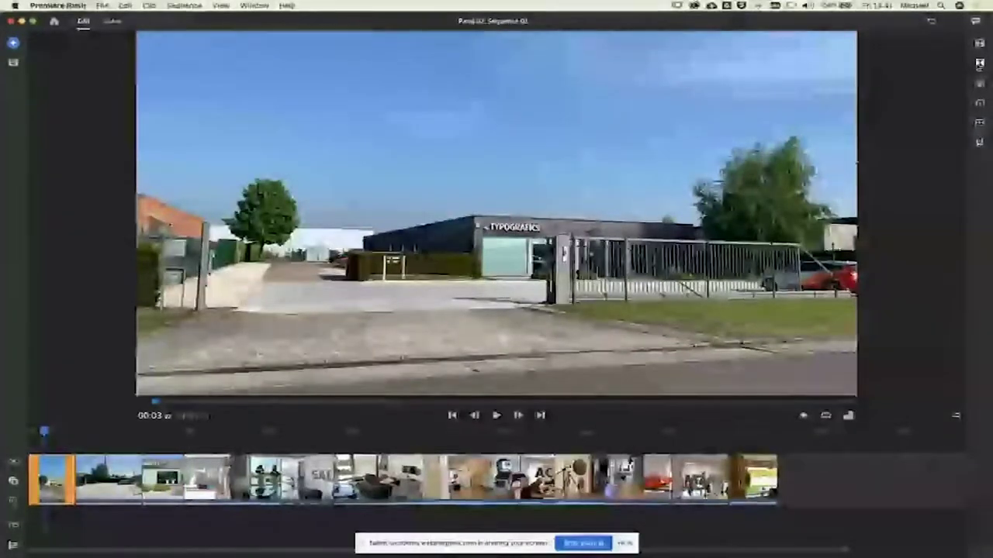
left_click(979, 64)
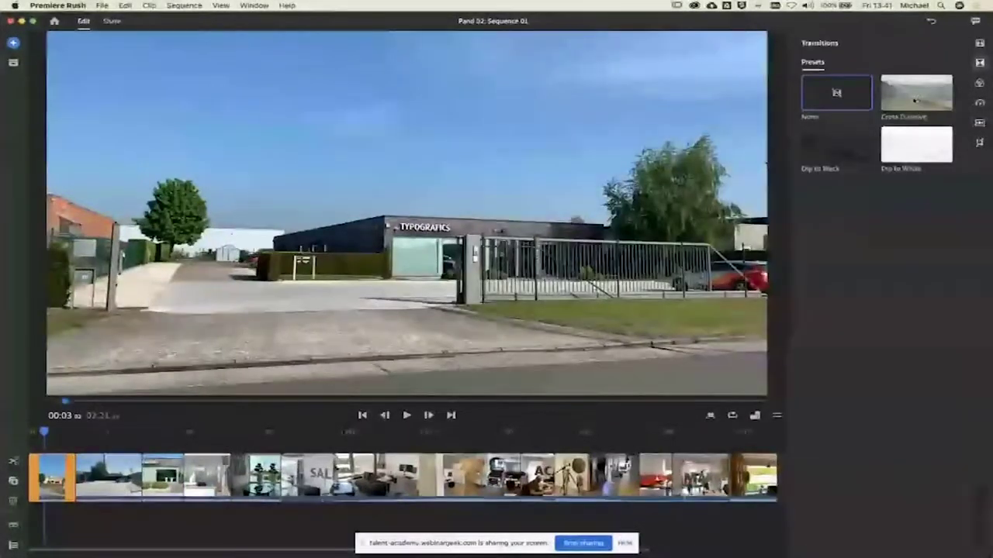
left_click_drag(917, 96, 186, 482)
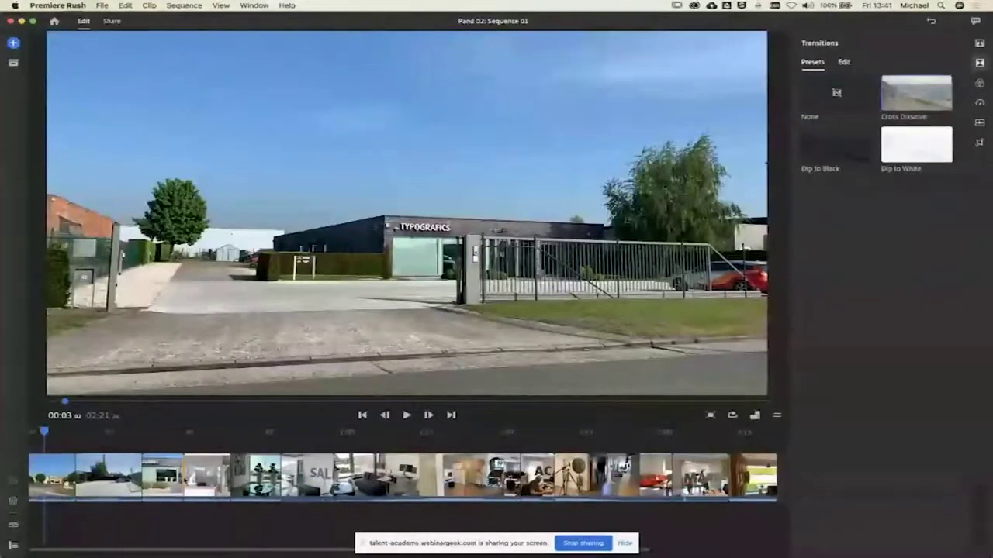
left_click_drag(912, 95, 145, 485)
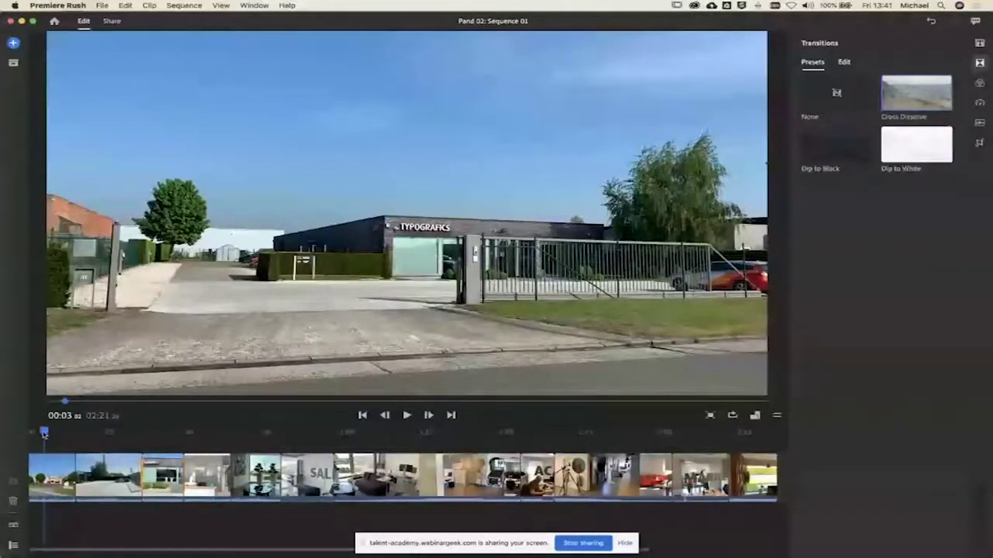
Step: Play the sequence across the cut between the second and third clips with the sound volume raised
left_click_drag(44, 435, 134, 436)
left_click(406, 416)
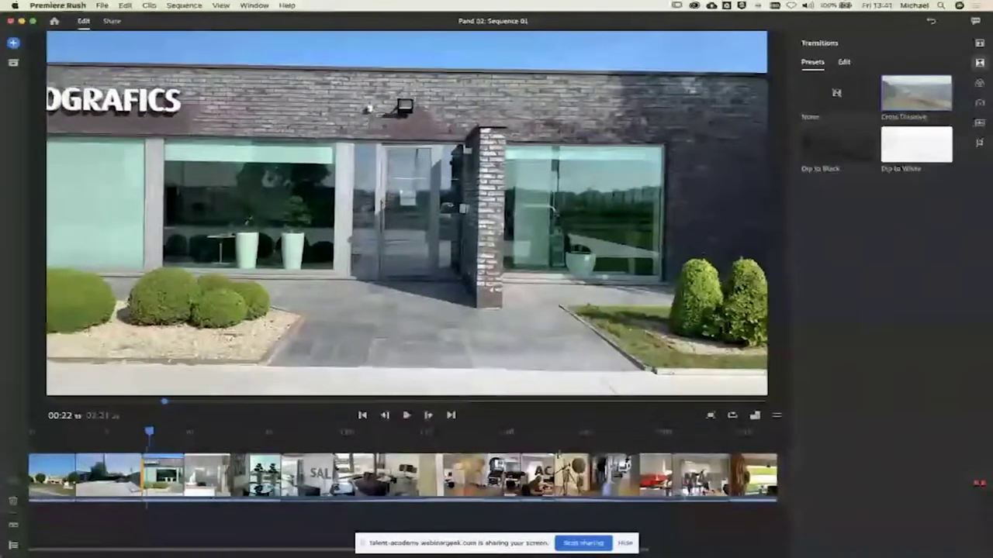
left_click(406, 415)
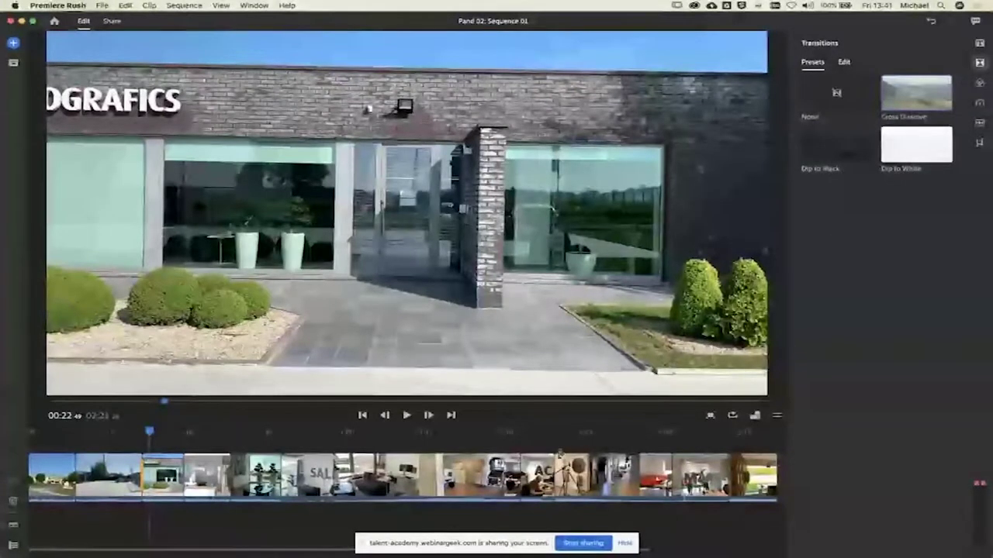
key("XF86AudioRaiseVolume")
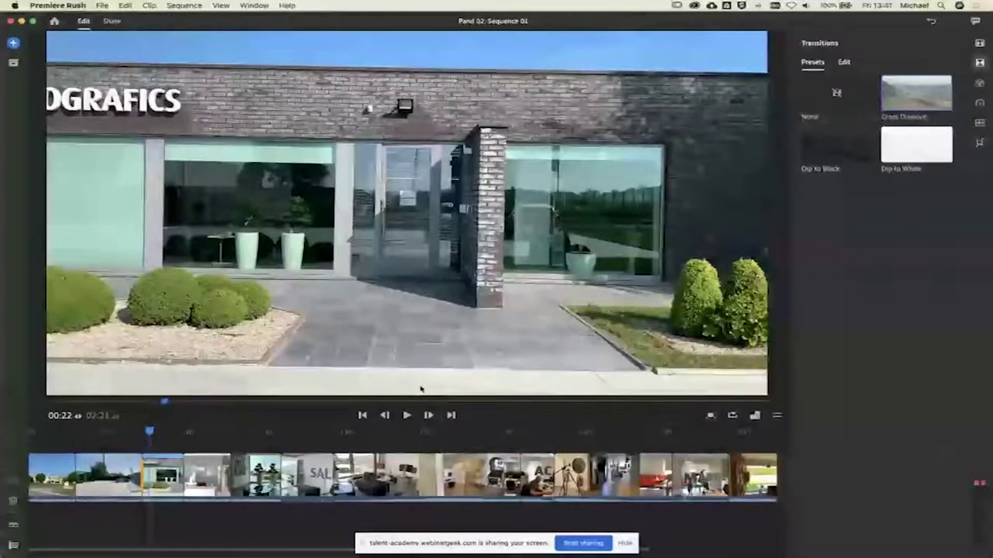
left_click(406, 415)
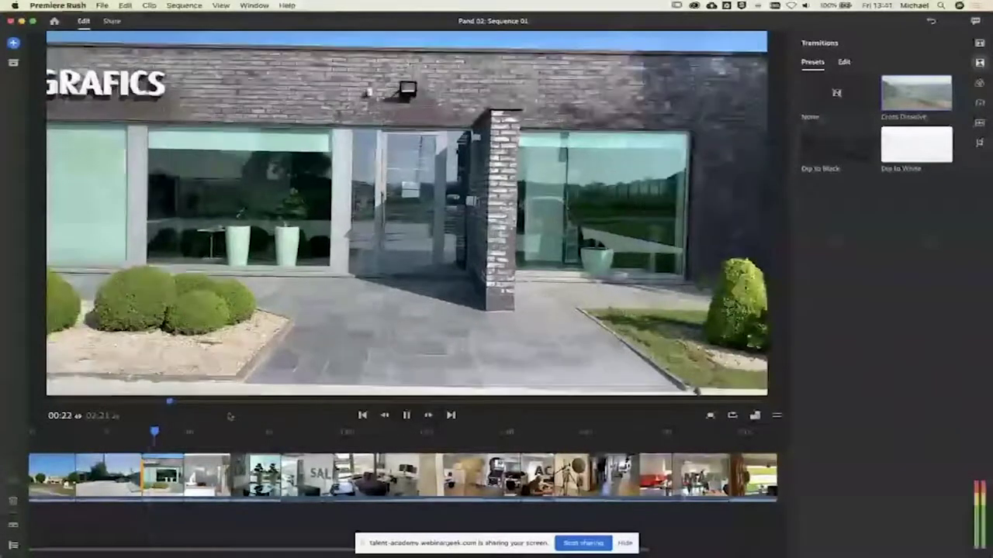
left_click(131, 432)
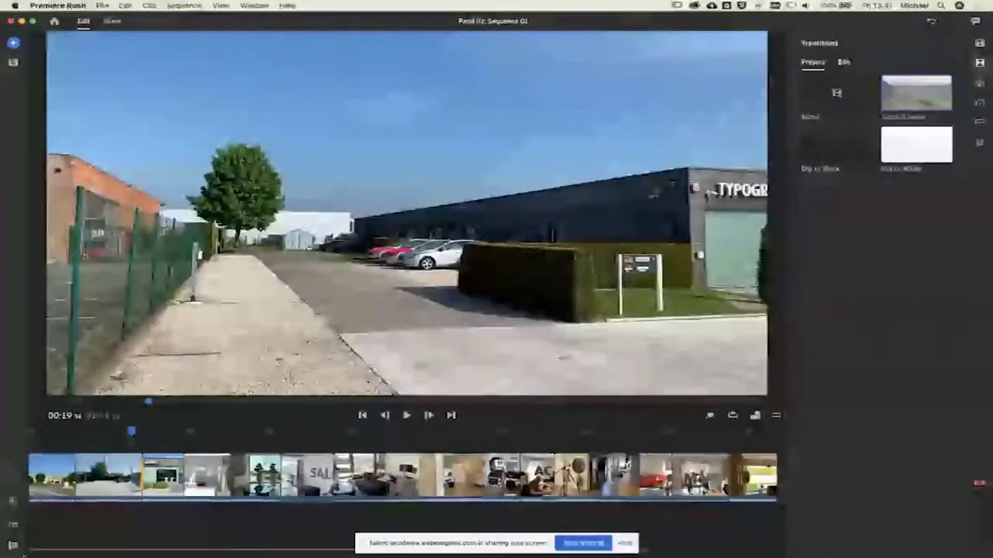
Step: Hide the screen-sharing notice and replay the cross dissolve into the third clip from about 00:20
left_click(624, 542)
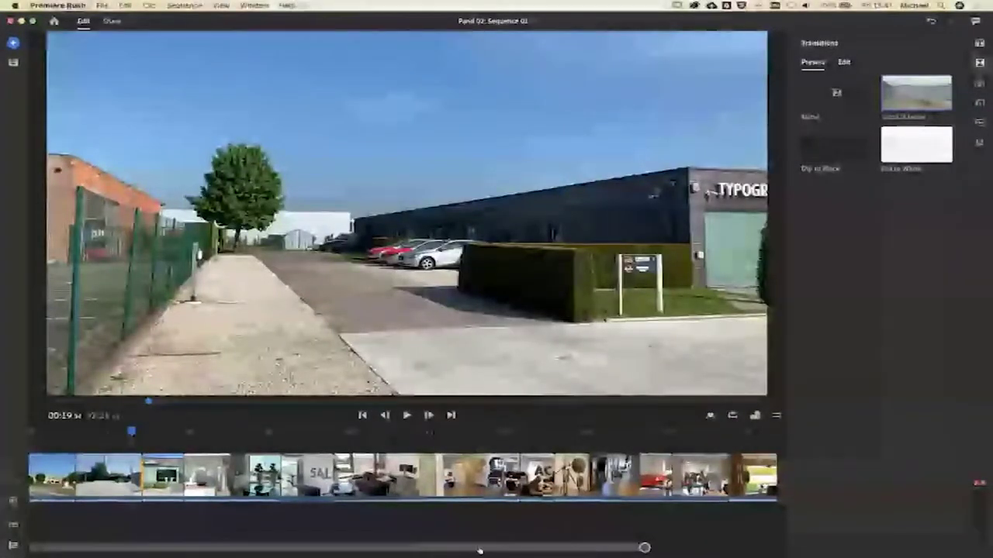
scroll(427, 549, "up", 5)
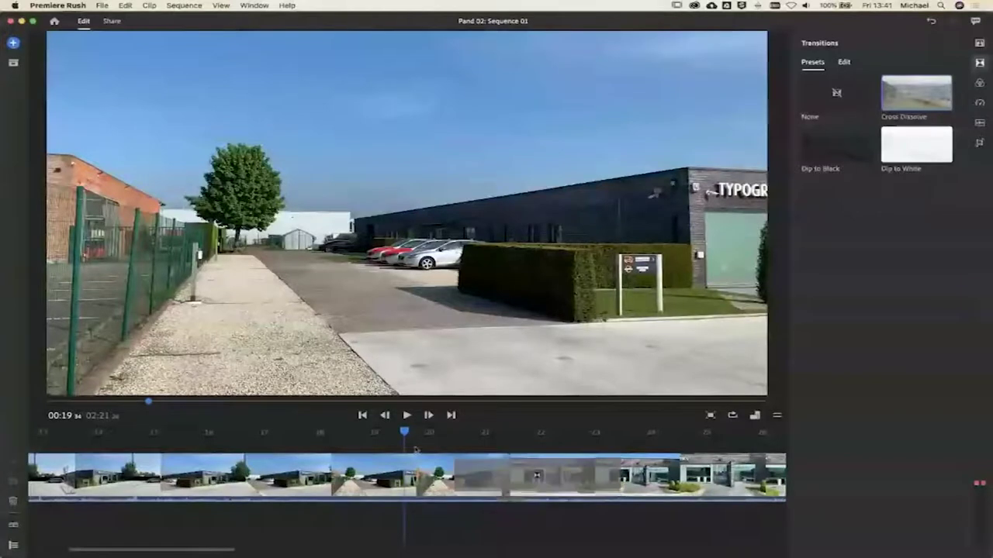
left_click_drag(404, 432, 436, 432)
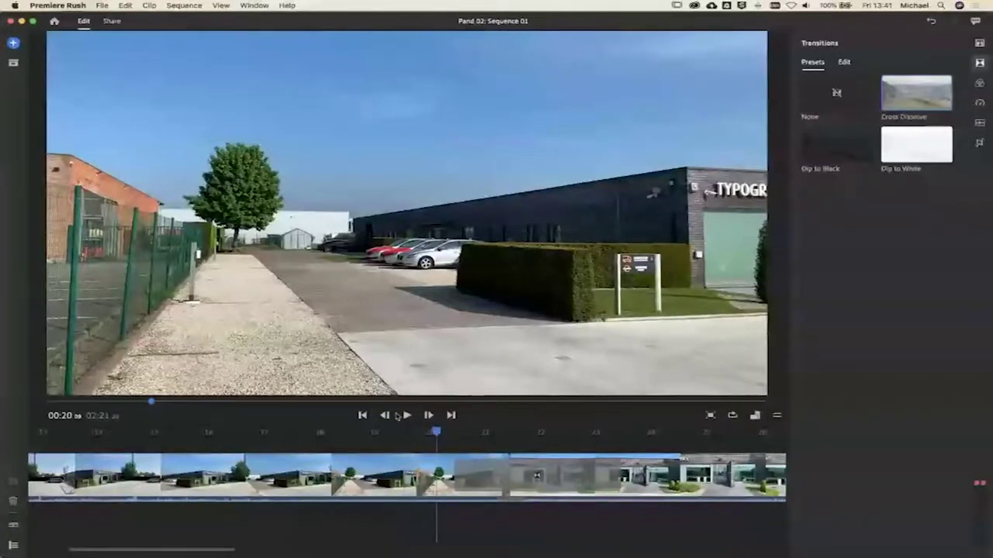
left_click(406, 415)
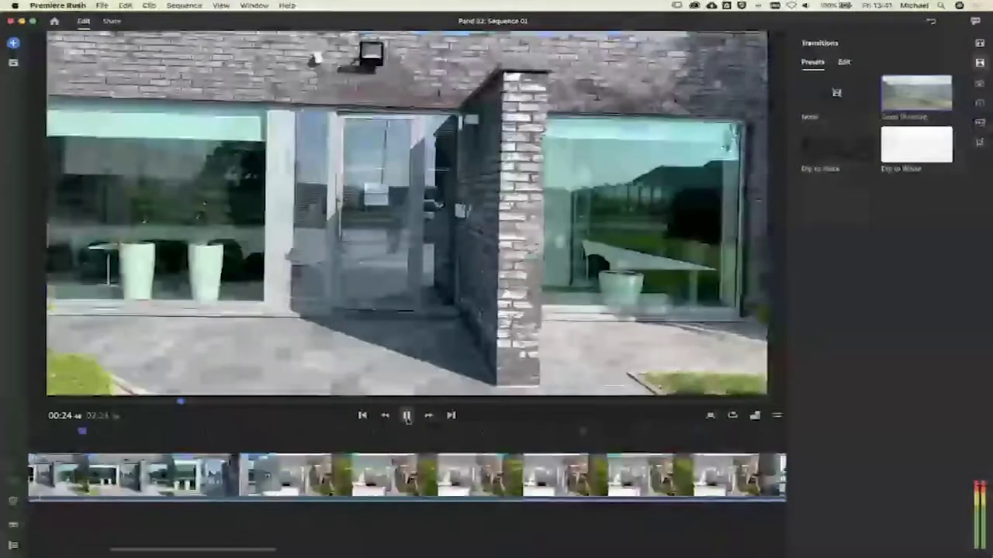
left_click(406, 417)
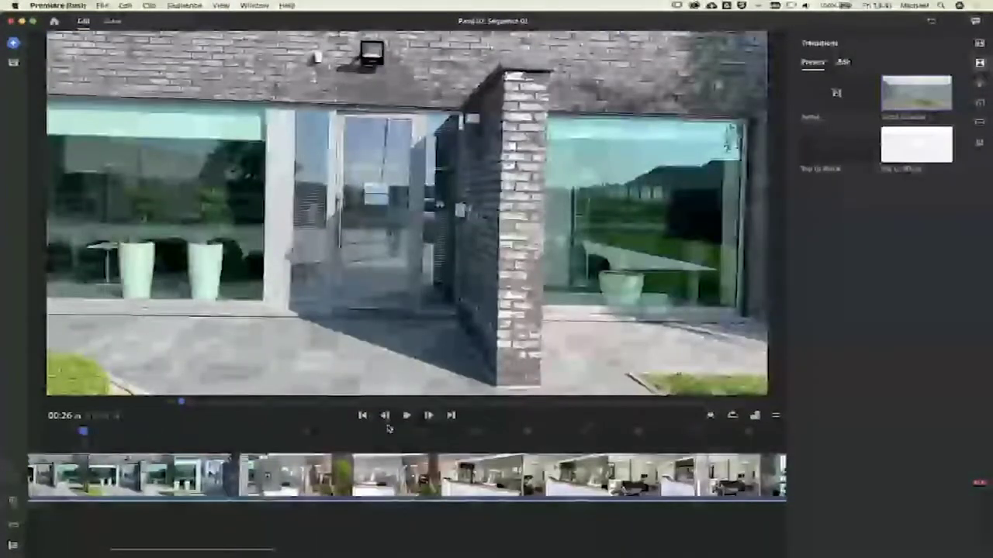
Step: Close the transition presets and select the entrance clip, the third in the sequence, at about 00:26
scroll(407, 474, "left", 5)
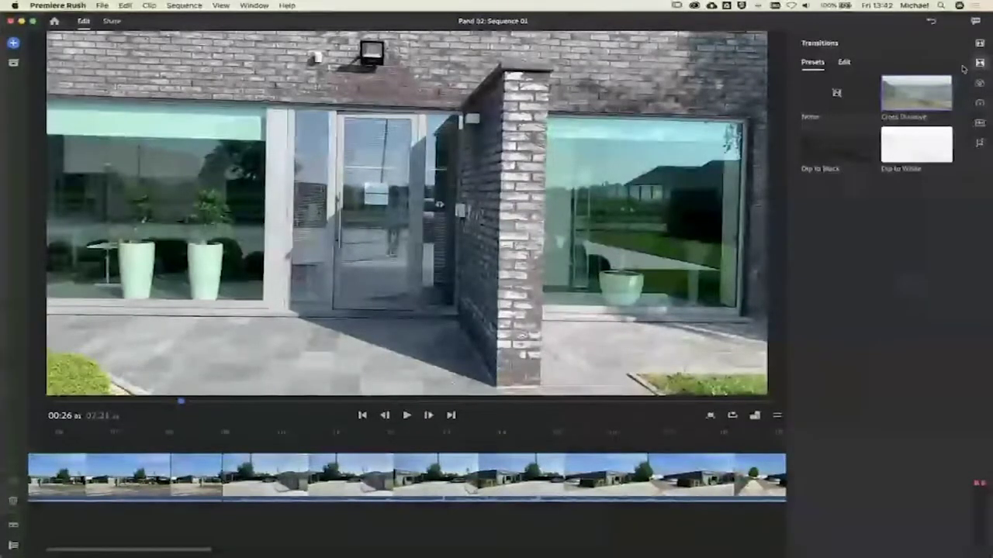
left_click(979, 62)
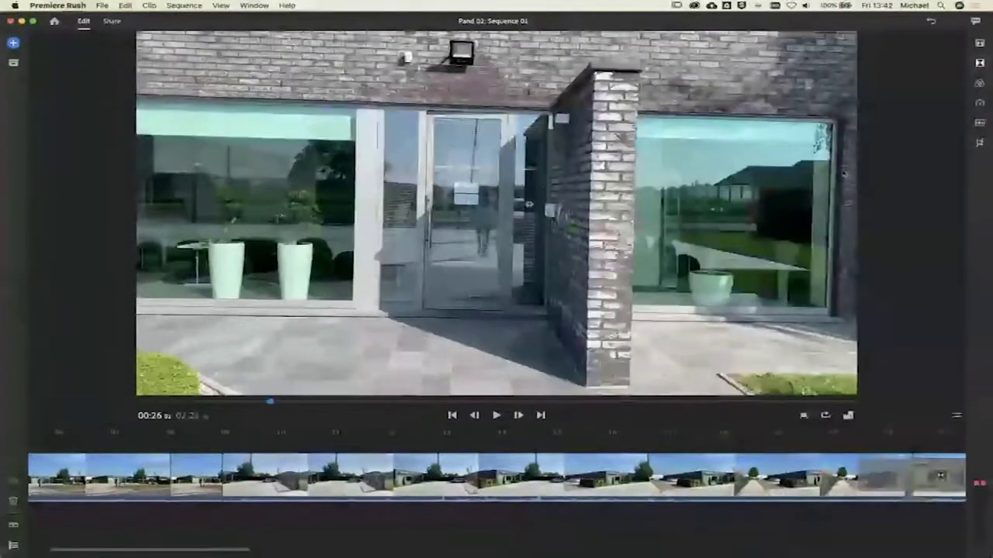
left_click(356, 474)
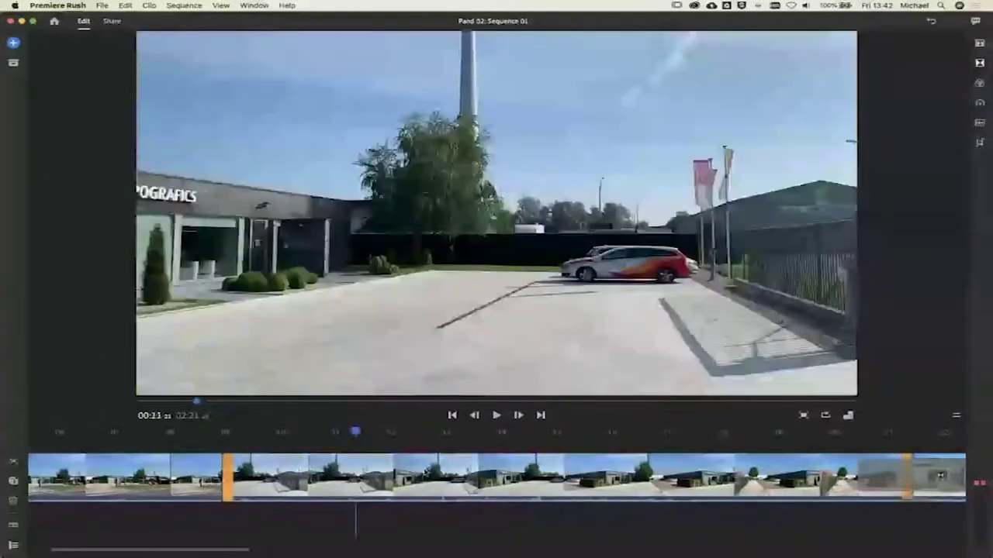
scroll(497, 475, "right", 10)
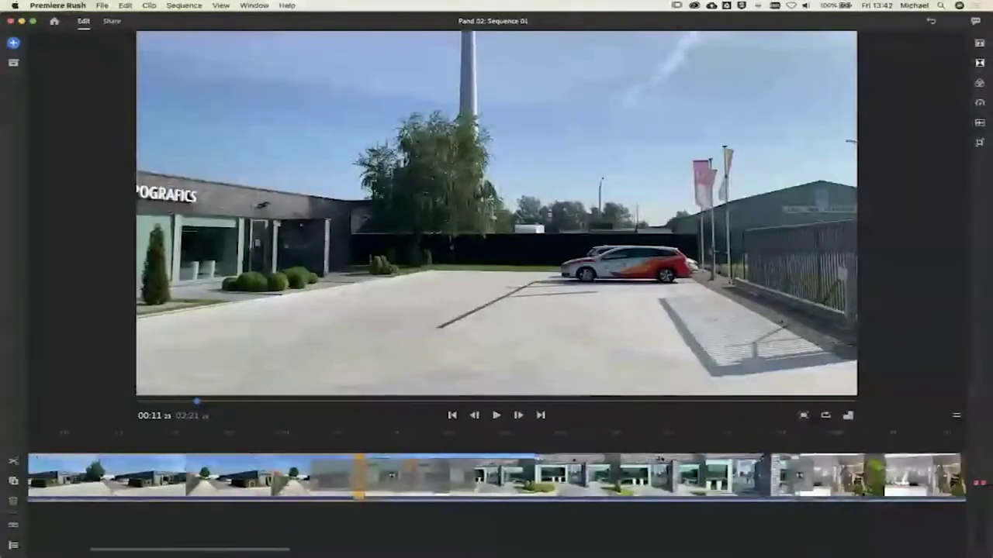
left_click(629, 477)
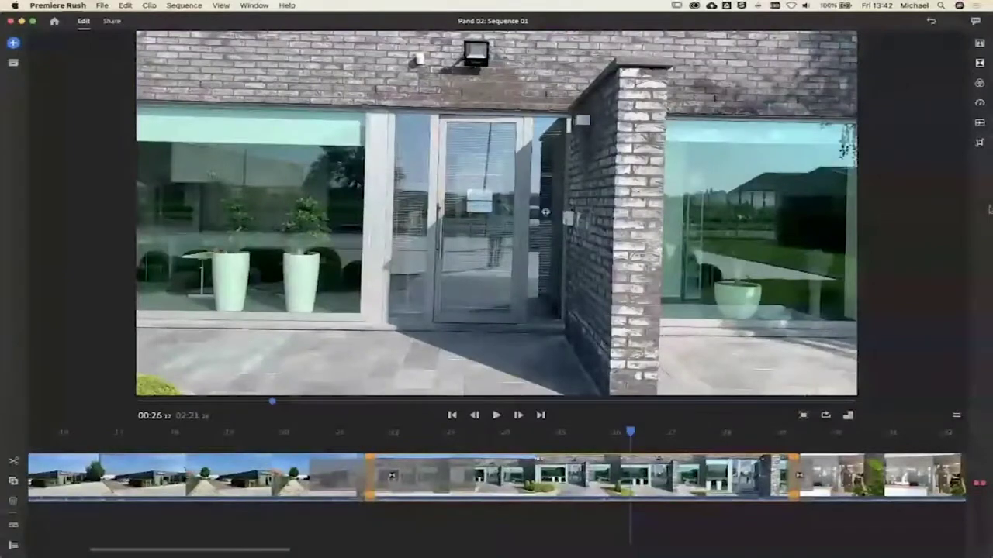
Step: Apply the high-contrast built-in color preset beside the None preset to the entrance clip and preview it at about 00:24
left_click(979, 84)
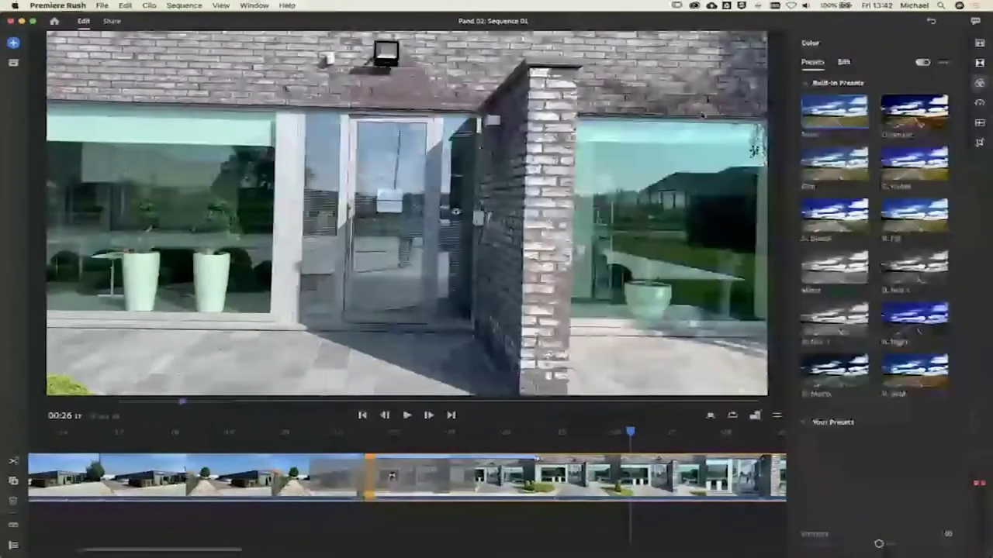
left_click(912, 118)
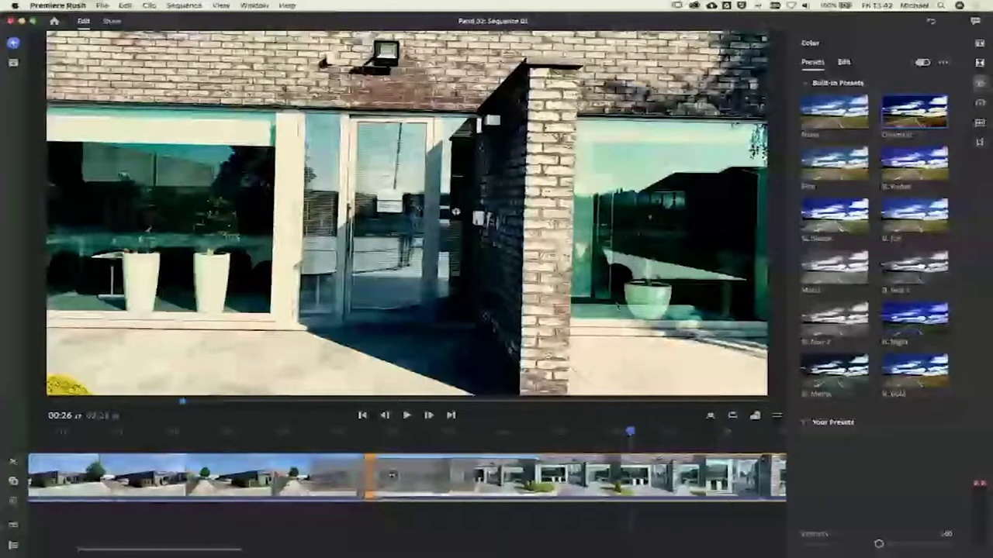
mouse_move(629, 432)
left_mouse_down()
mouse_move(669, 432)
mouse_move(224, 430)
left_mouse_up()
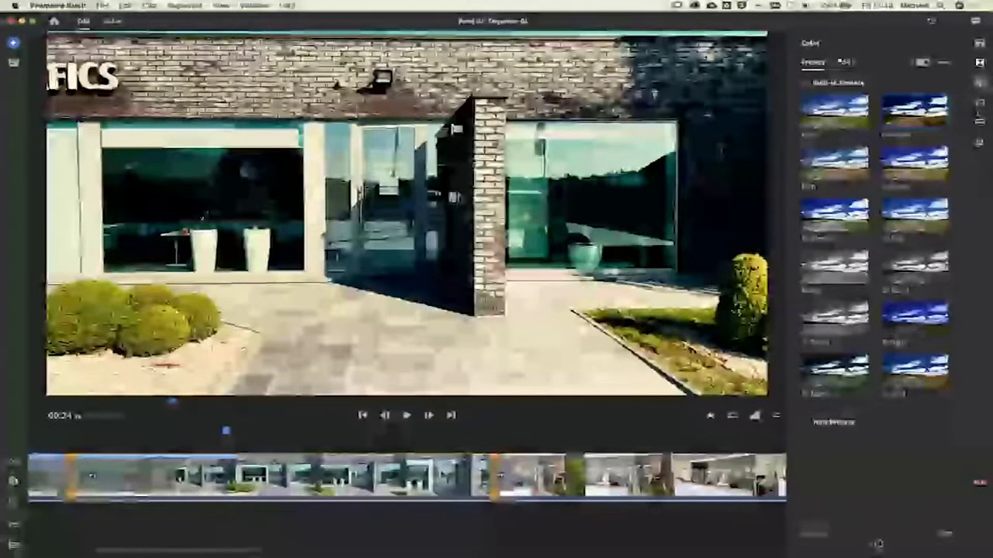
Step: Open the audio settings and import the Dreamland music track from Sample Media into the sequence
left_click(978, 122)
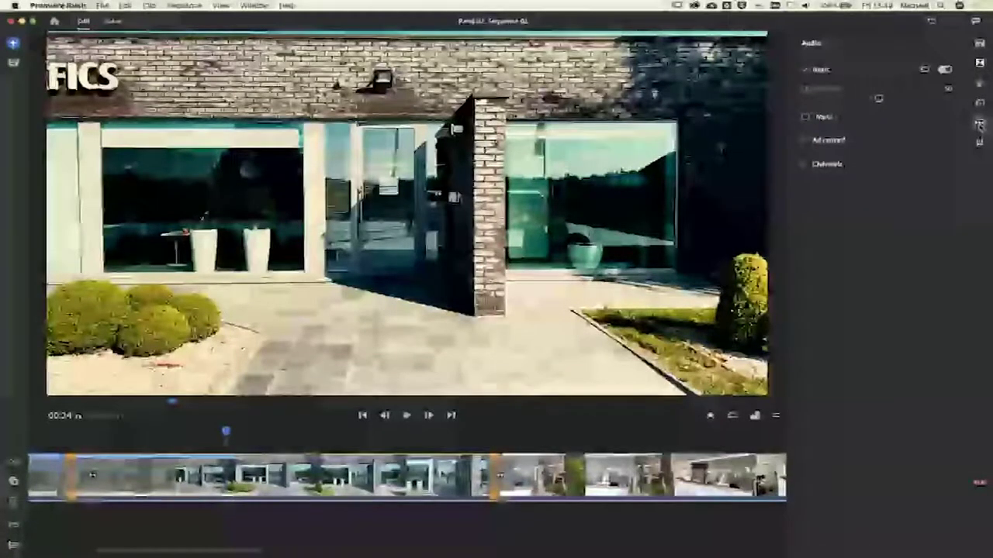
left_click(13, 43)
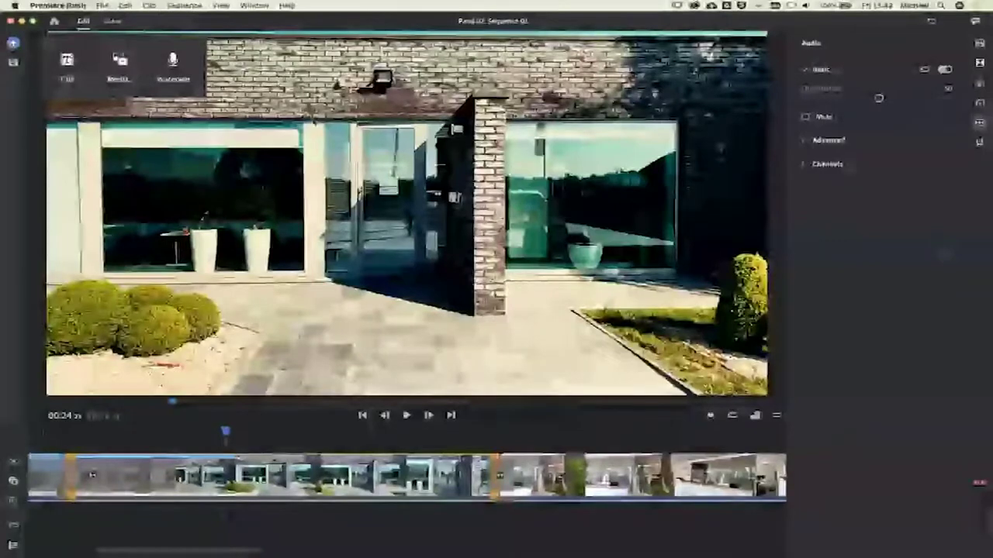
left_click(118, 66)
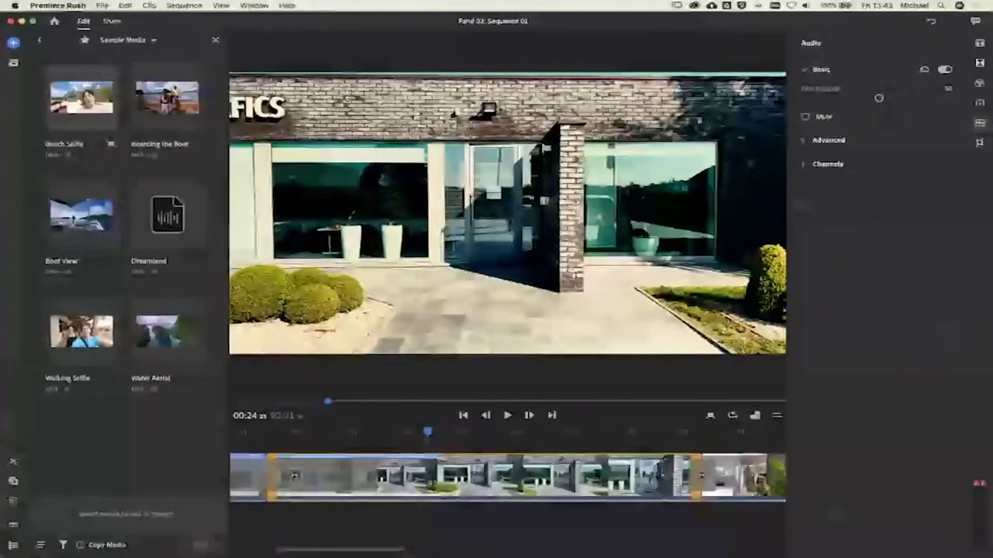
left_click(116, 40)
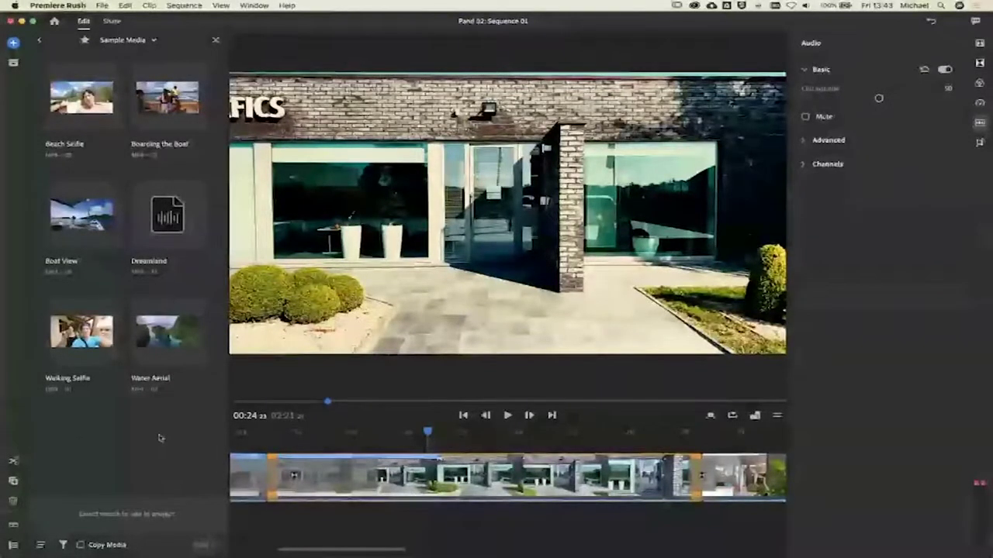
left_click(167, 215)
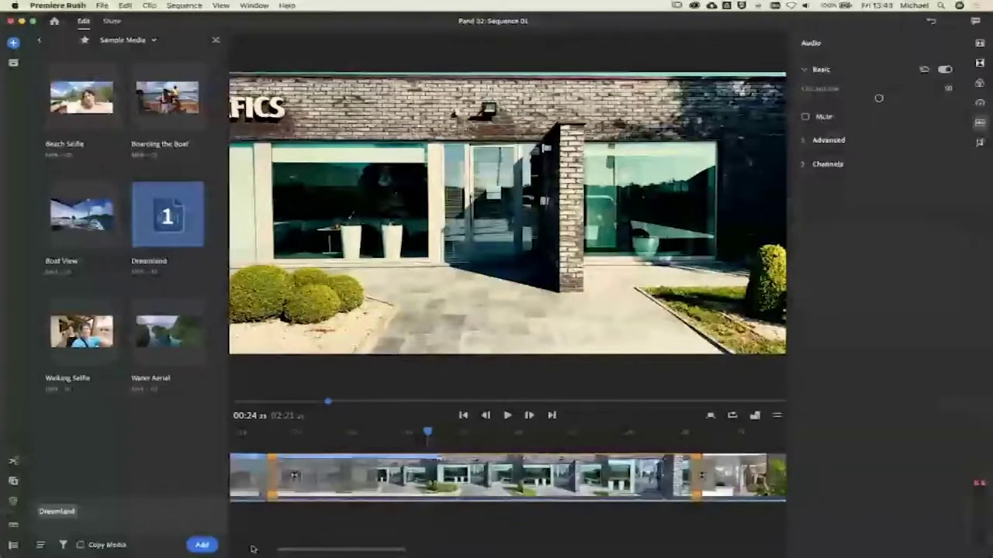
left_click(201, 544)
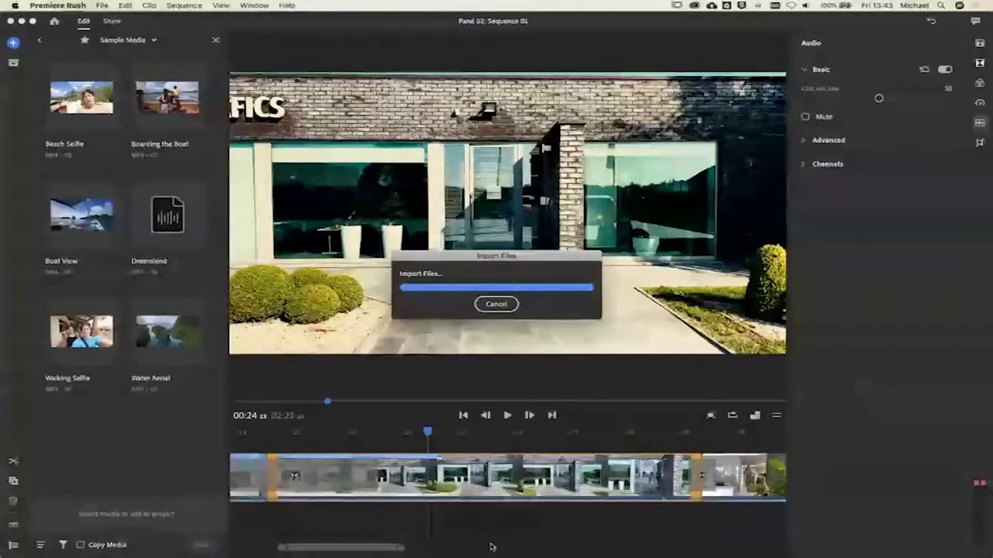
Step: Move the Dreamland music clip to the very start of the sequence
left_click_drag(417, 505, 268, 504)
scroll(295, 501, "left", 5)
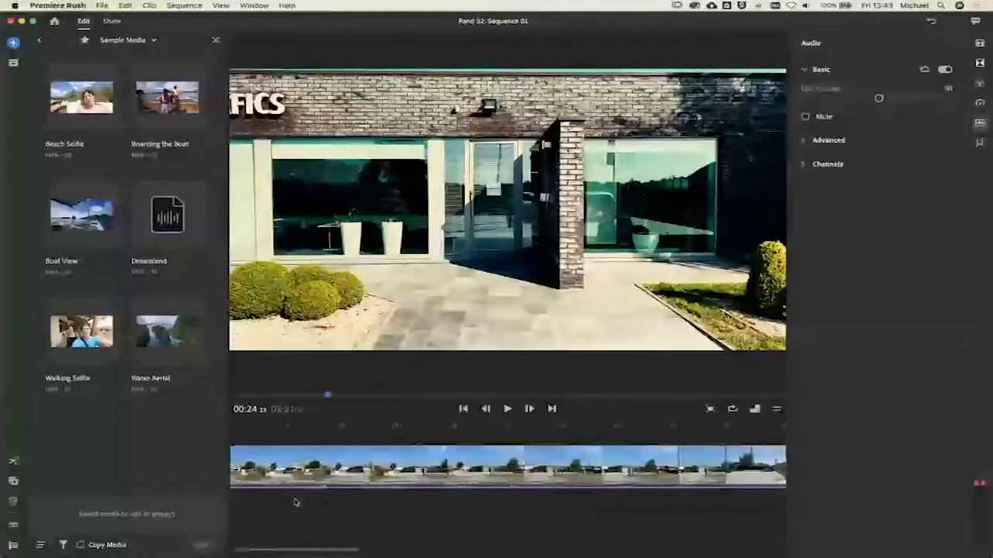
left_click_drag(366, 548, 613, 549)
left_click_drag(493, 502, 380, 504)
Step: Play the sequence with its music from about 00:07, show the track controls during playback, and stop
left_click(273, 425)
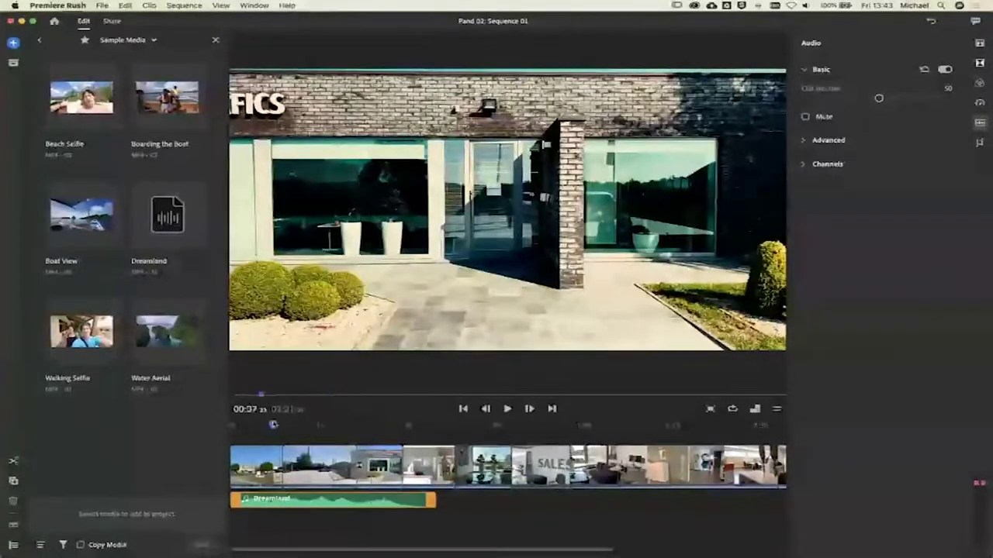
key("space")
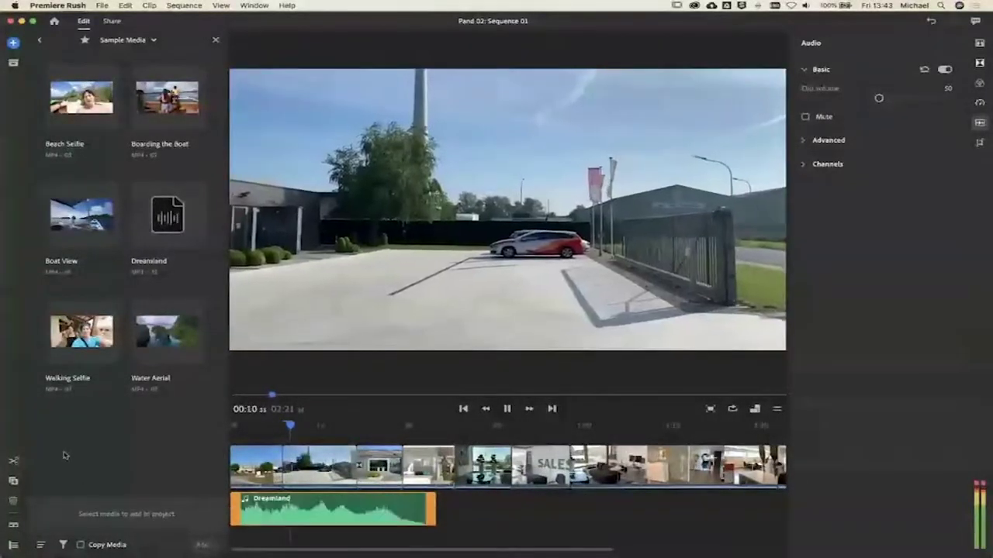
left_click(13, 545)
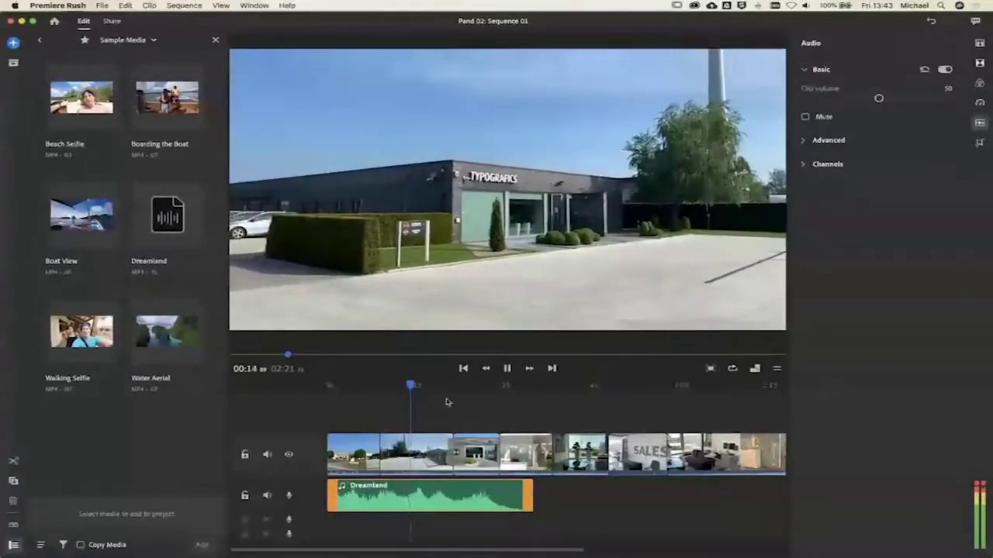
left_click(501, 370)
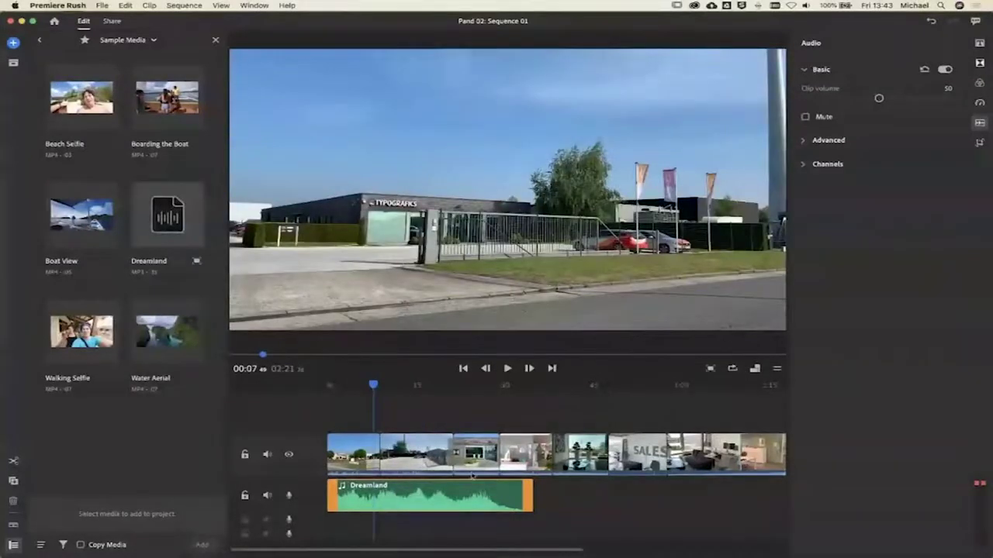
Step: Scrub to the office clip at about 01:00, select it, and return the playhead to the sequence start
left_click_drag(375, 385, 681, 387)
left_click(682, 454)
scroll(683, 453, "right", 3)
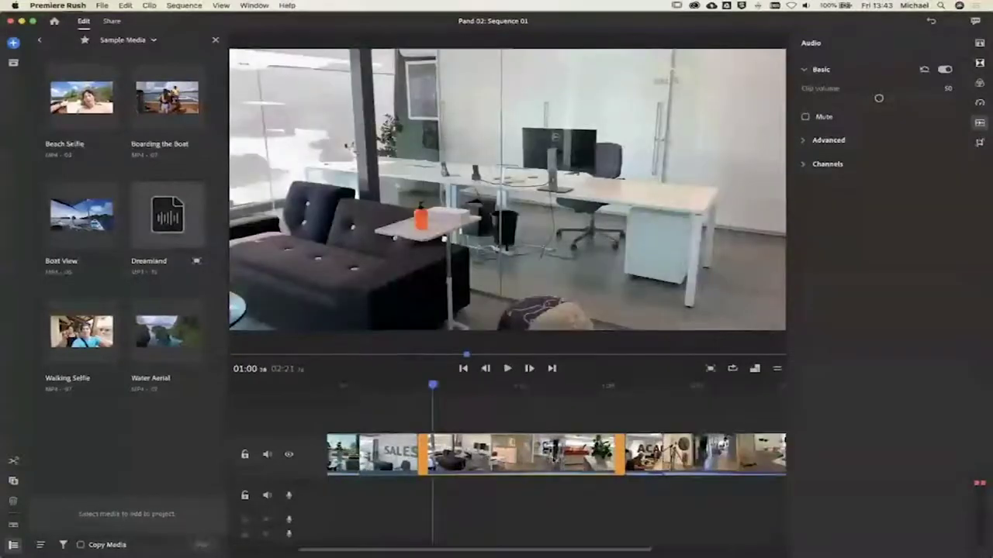
left_click_drag(443, 383, 296, 389)
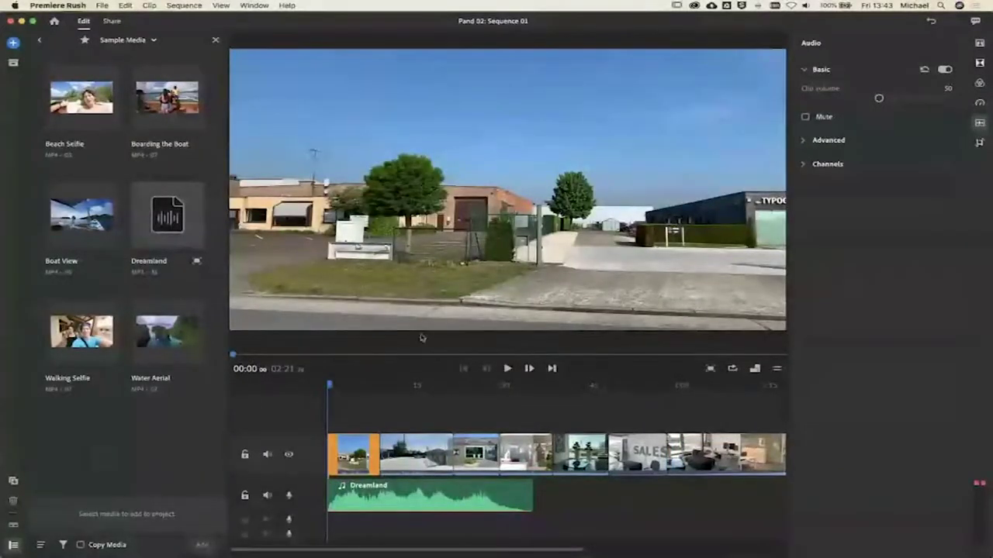
Step: Import the DE Video Overlay image from the Video folder of _Dream Estates' 02 Brand Assets in Creative Cloud Files
left_click(13, 43)
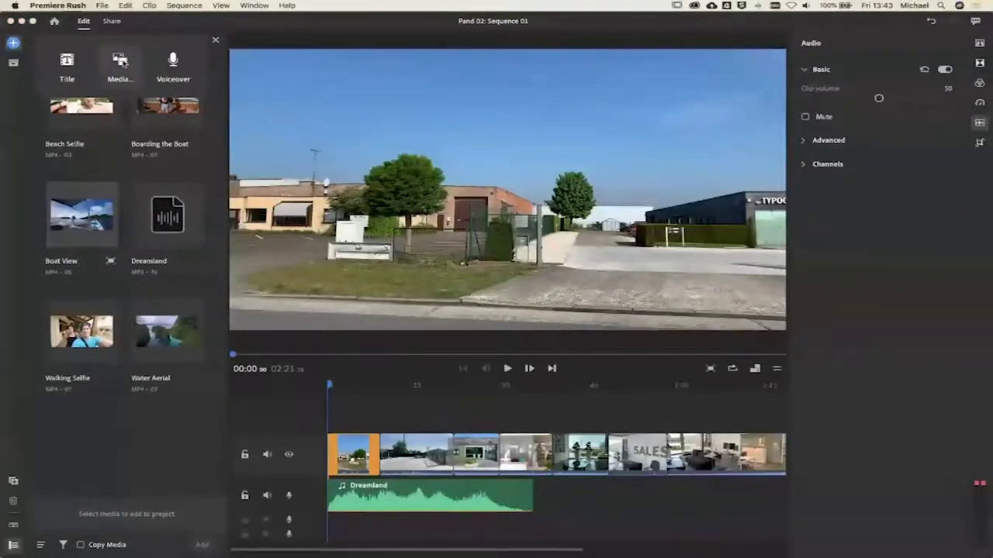
left_click(119, 62)
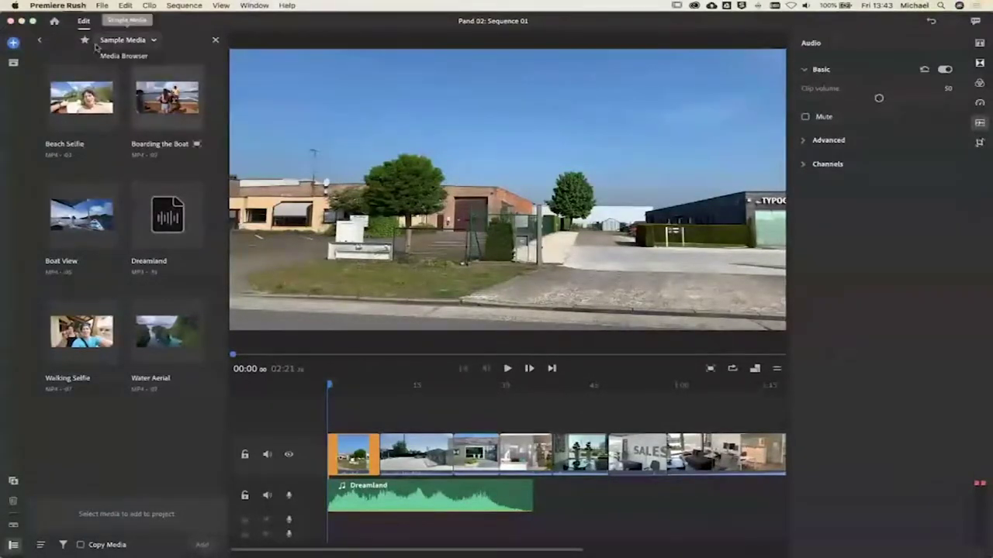
left_click(117, 55)
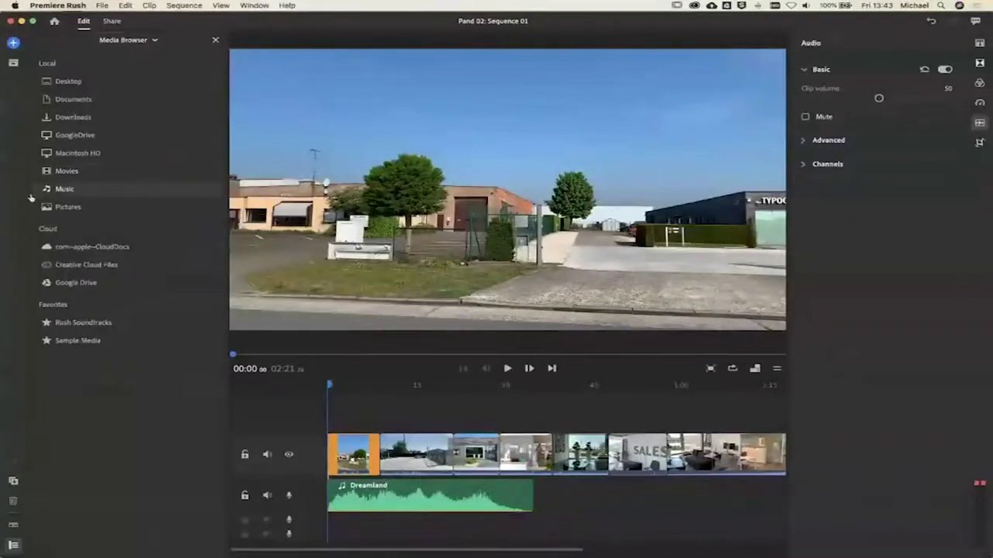
left_click(83, 266)
double_click(81, 117)
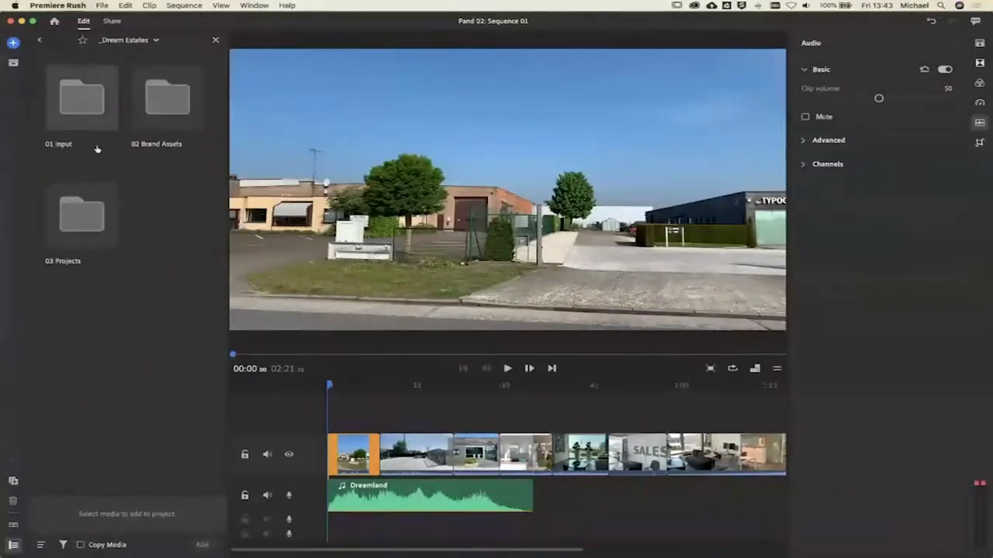
double_click(155, 89)
double_click(158, 107)
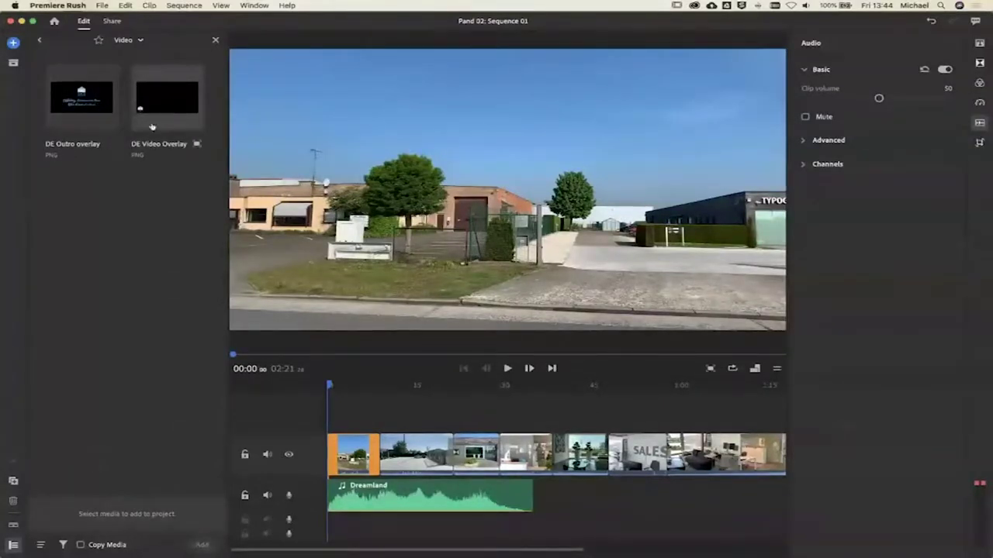
left_click(162, 110)
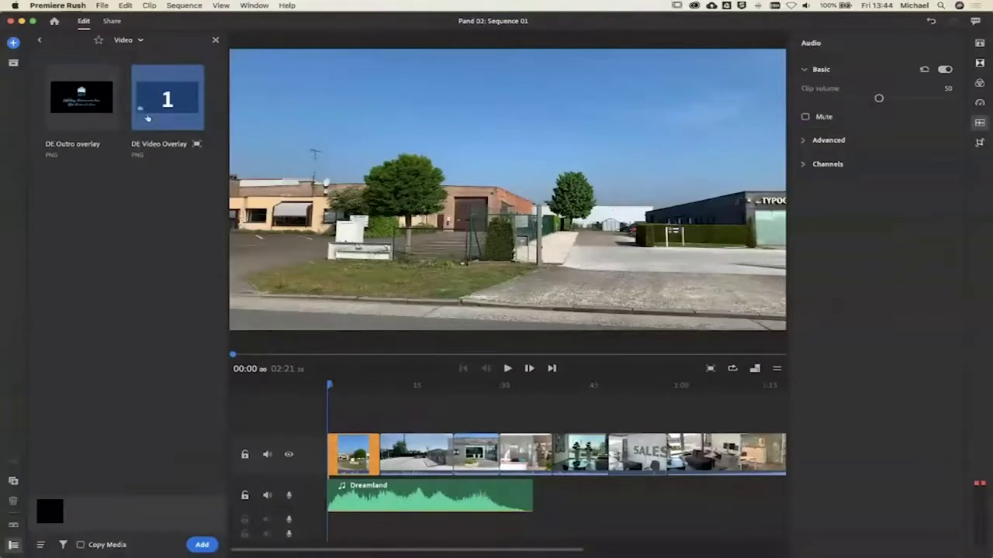
left_click(204, 544)
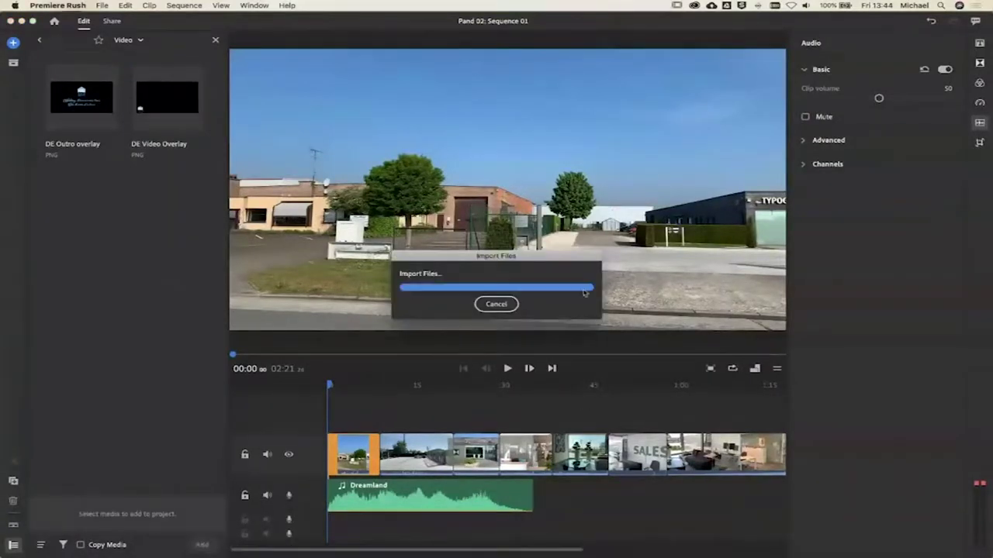
Step: Extend the overlay clip to about 01:10 and enlarge it so the Dream Estates logo sits in the frame's lower-left corner
left_click_drag(390, 455, 739, 413)
left_click(385, 237)
left_click_drag(380, 228, 253, 294)
left_click_drag(513, 174, 724, 89)
left_click(388, 261)
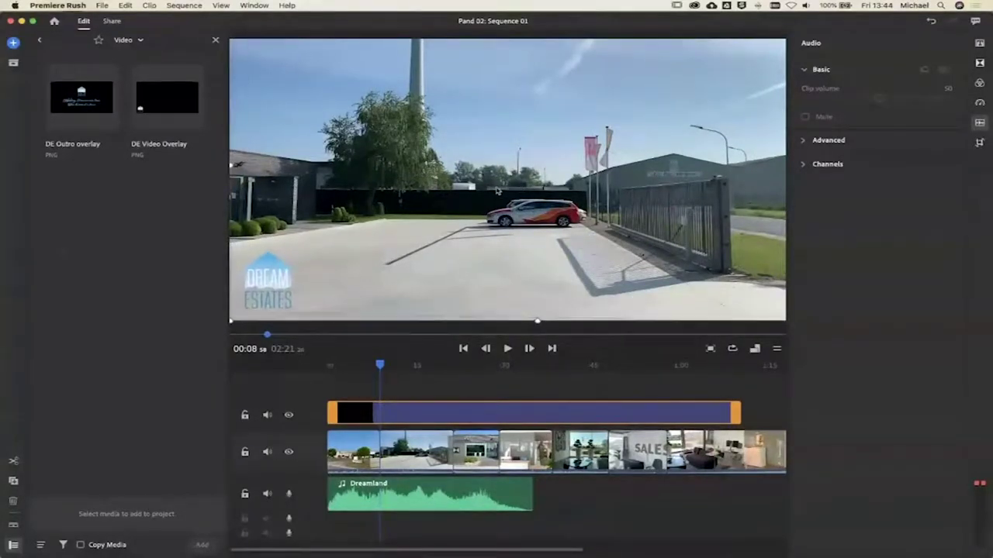
Step: Set the playhead to about 01:01 in the office clip and browse the available title styles
left_click(743, 334)
left_click_drag(554, 366, 473, 368)
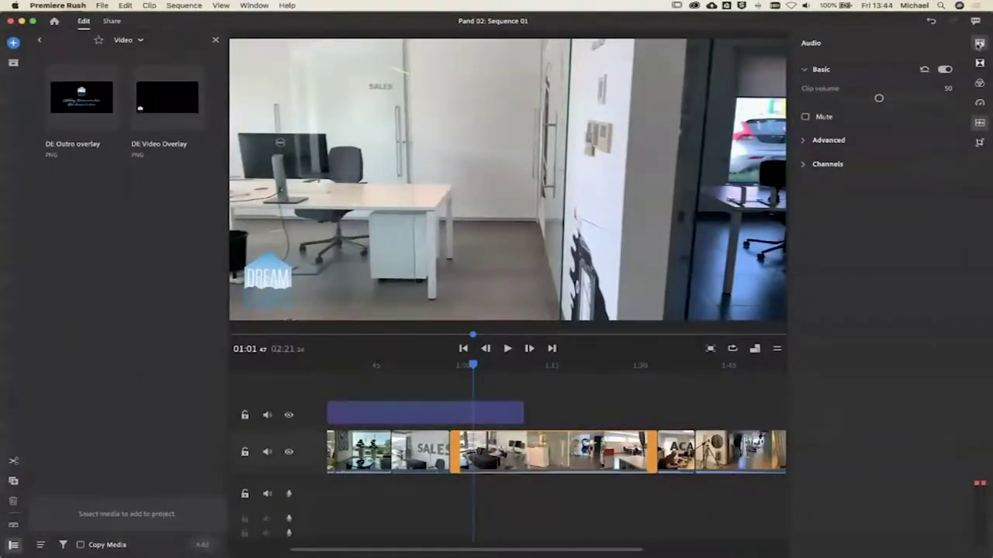
left_click(978, 44)
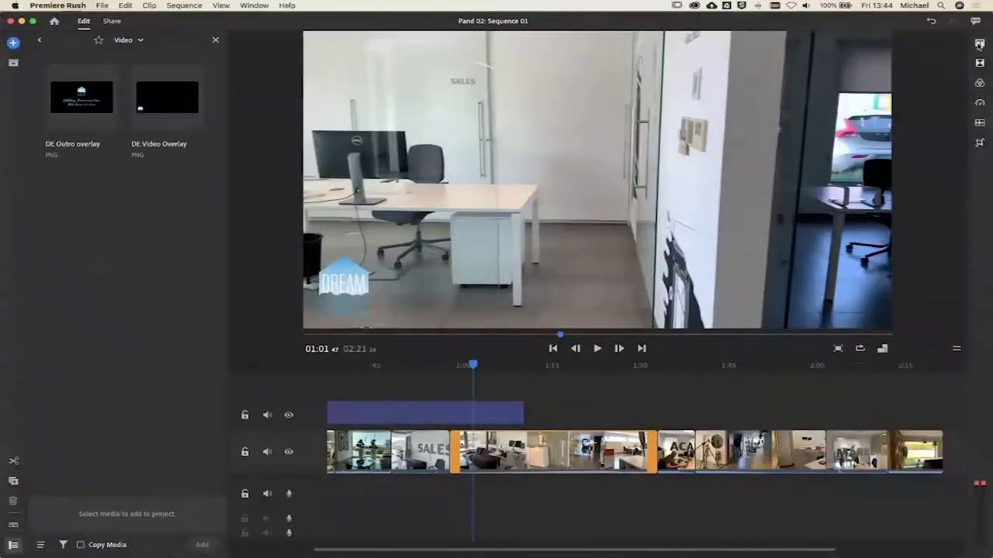
left_click(978, 45)
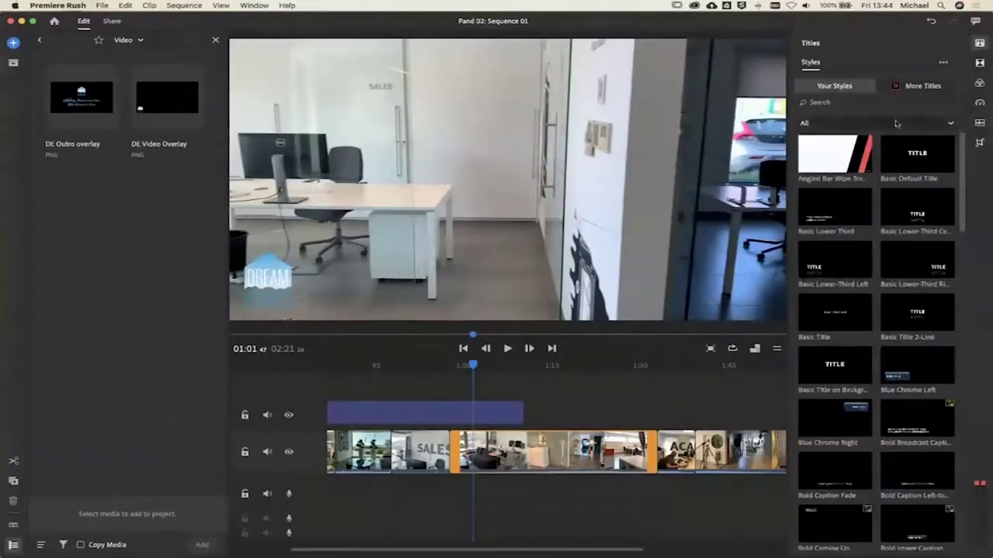
scroll(857, 367, "down", 10)
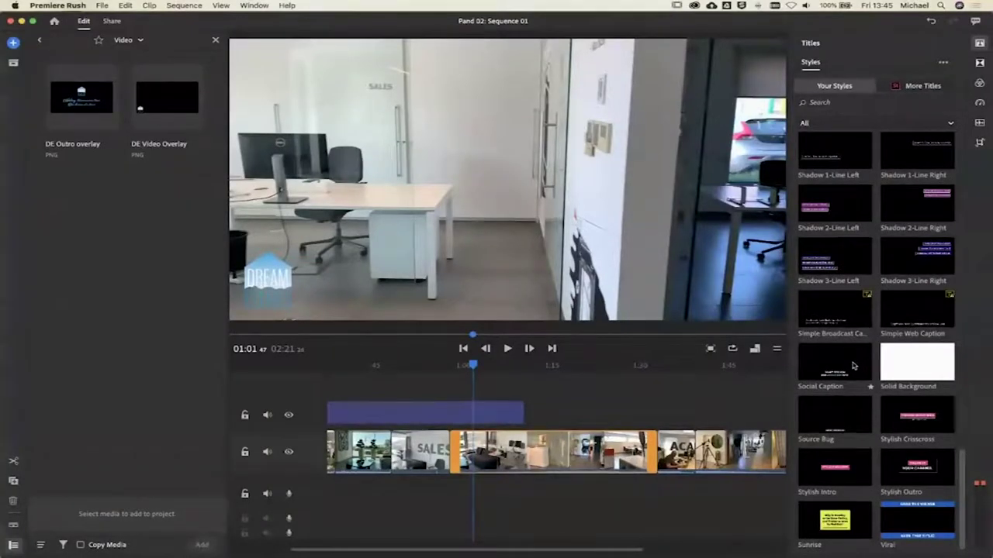
scroll(859, 229, "up", 5)
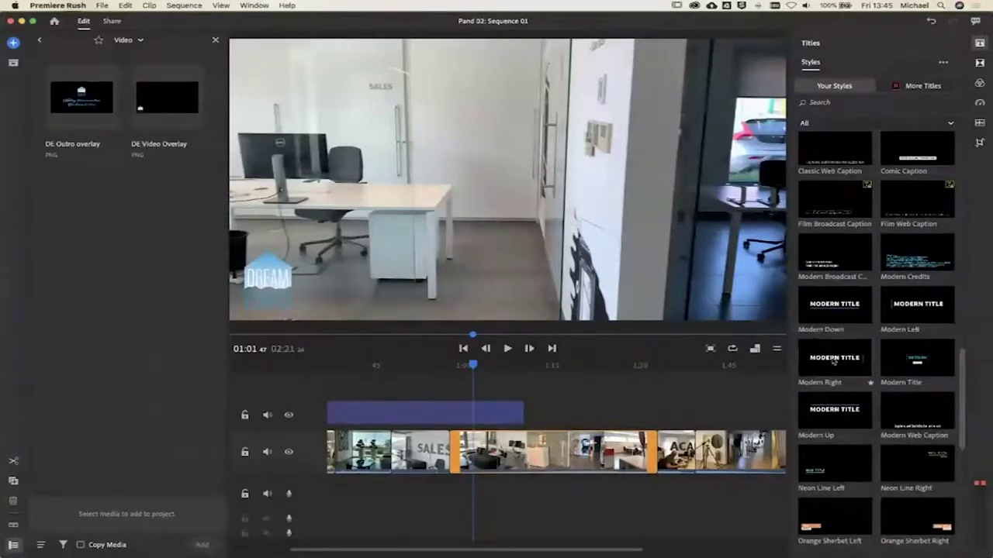
Step: Try the Modern Right title at about 01:01, preview its animation, and delete it from the sequence
left_click_drag(845, 361, 405, 276)
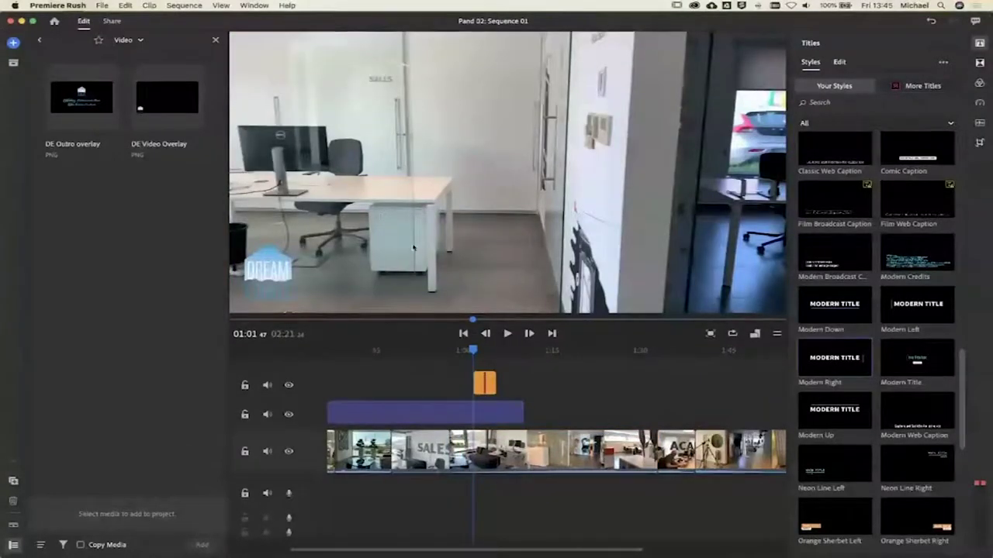
left_click_drag(472, 350, 477, 350)
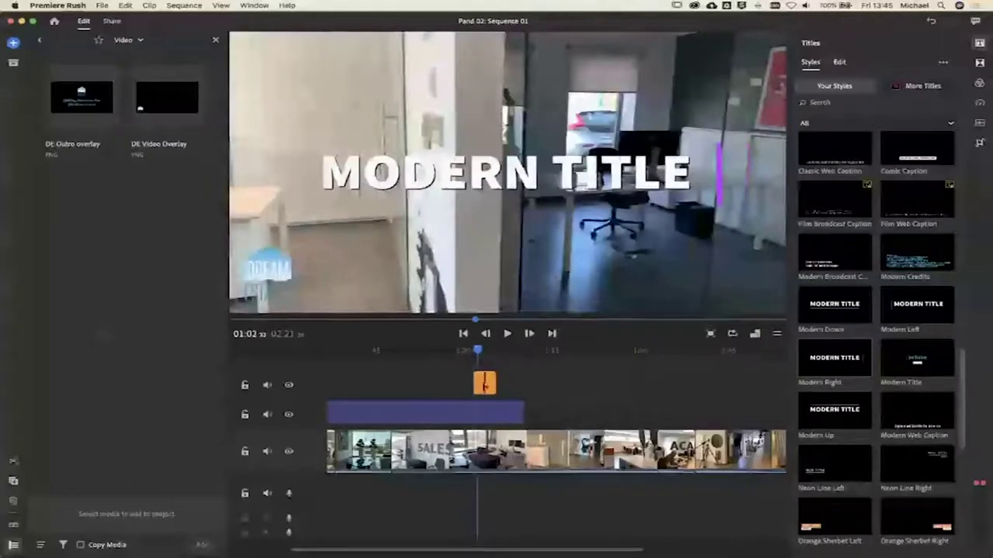
key("Delete")
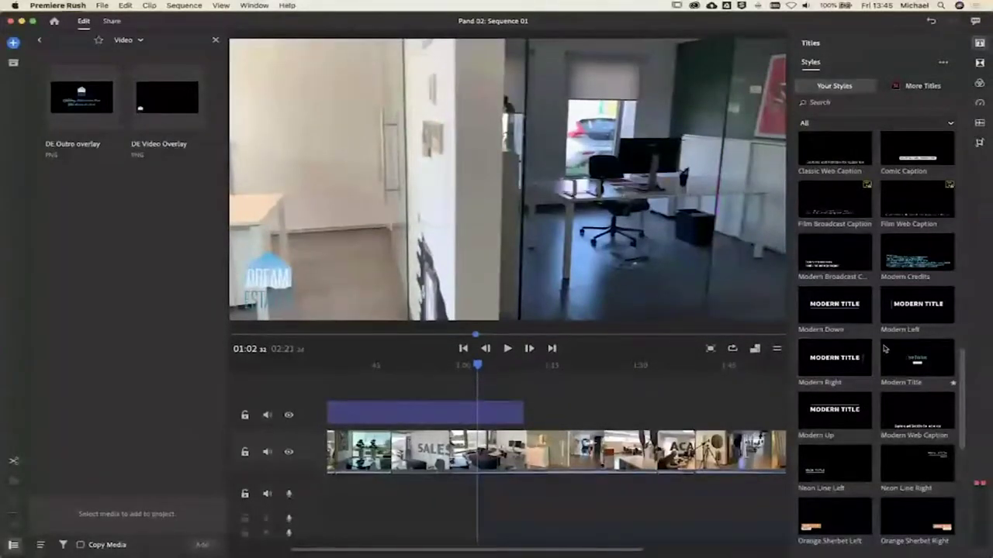
Step: Add the Shadow 2-Line Left title over the office clip at about 01:02 and preview it at about 01:03
scroll(884, 349, "down", 5)
scroll(884, 349, "down", 3)
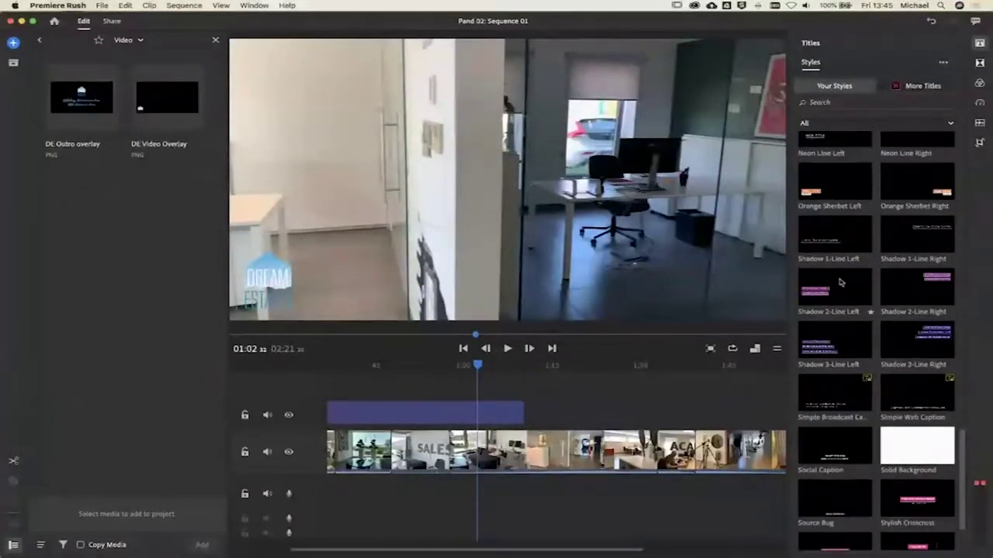
left_click_drag(829, 303, 363, 264)
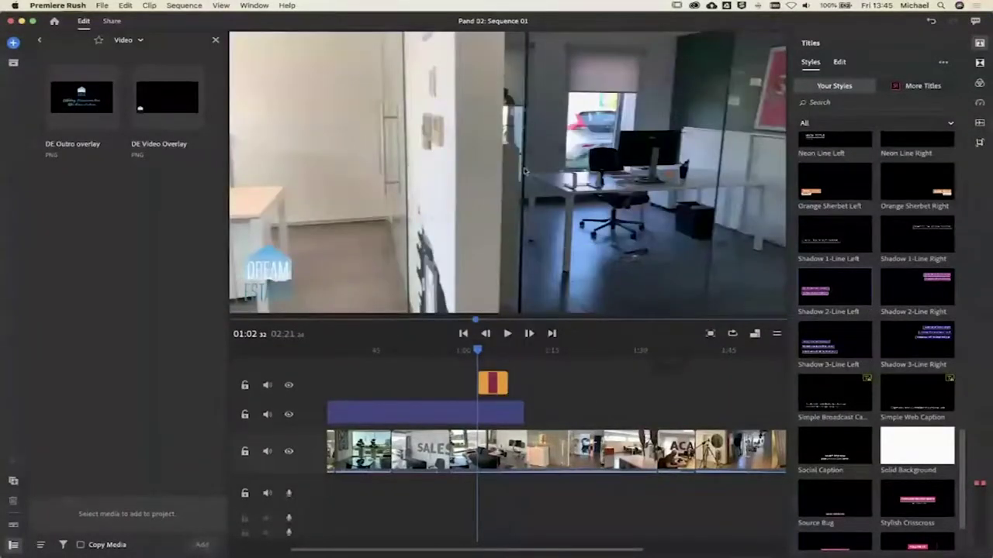
left_click_drag(481, 349, 486, 351)
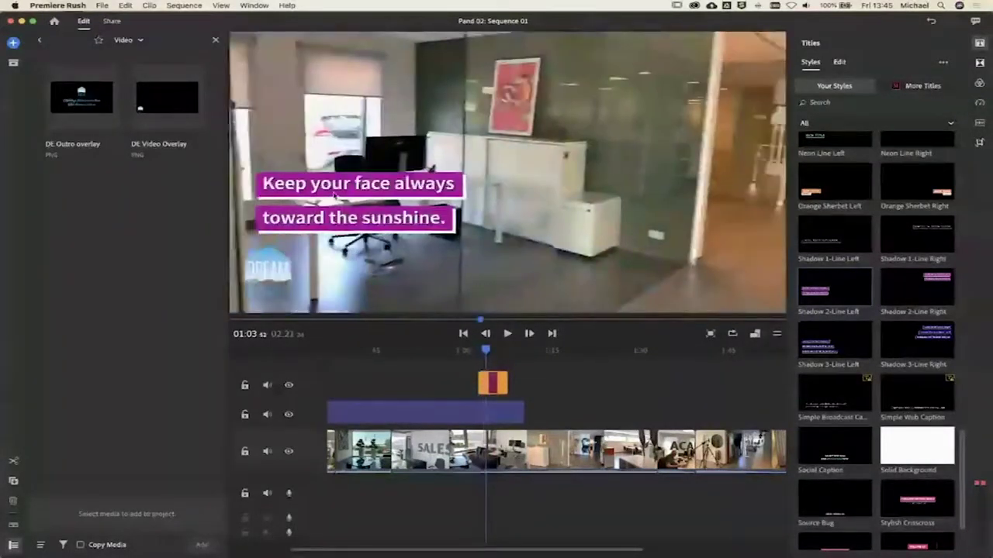
Step: Move the two-line title to the lower part of the frame, just beside the Dream Estates logo
left_click_drag(330, 194, 386, 264)
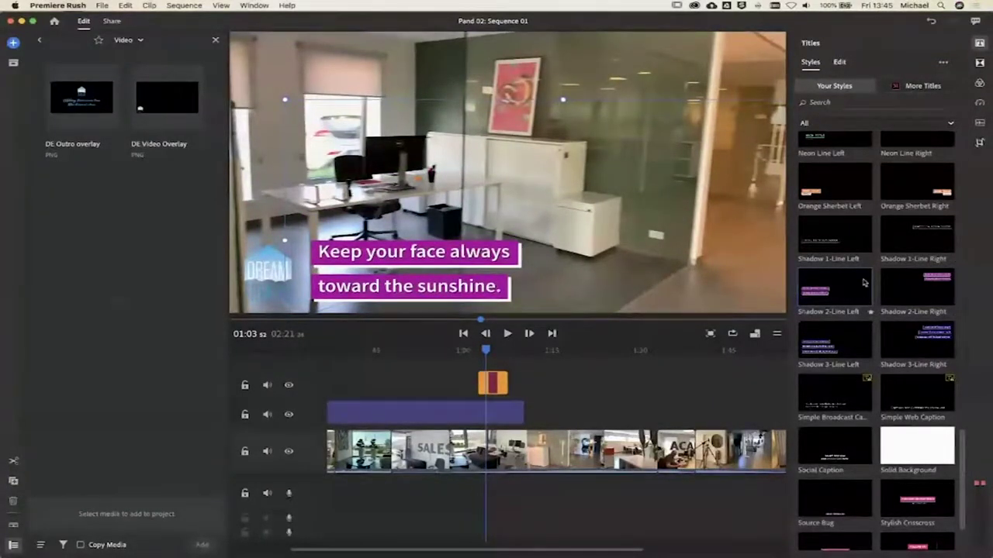
scroll(829, 310, "down", 1)
scroll(830, 314, "up", 10)
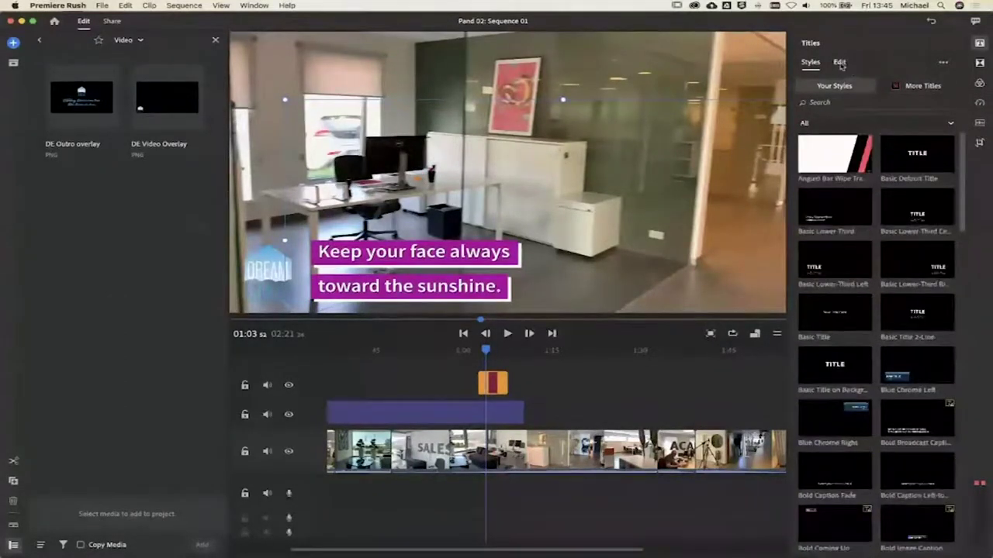
Step: Replace the title's first line with "Office space" and its second line with "lot's of it"
left_click(841, 64)
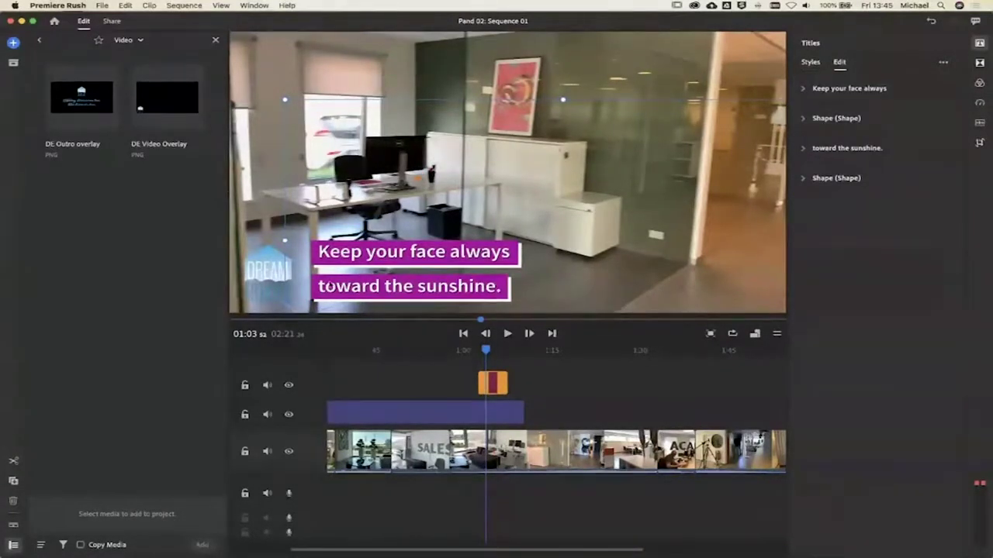
double_click(363, 256)
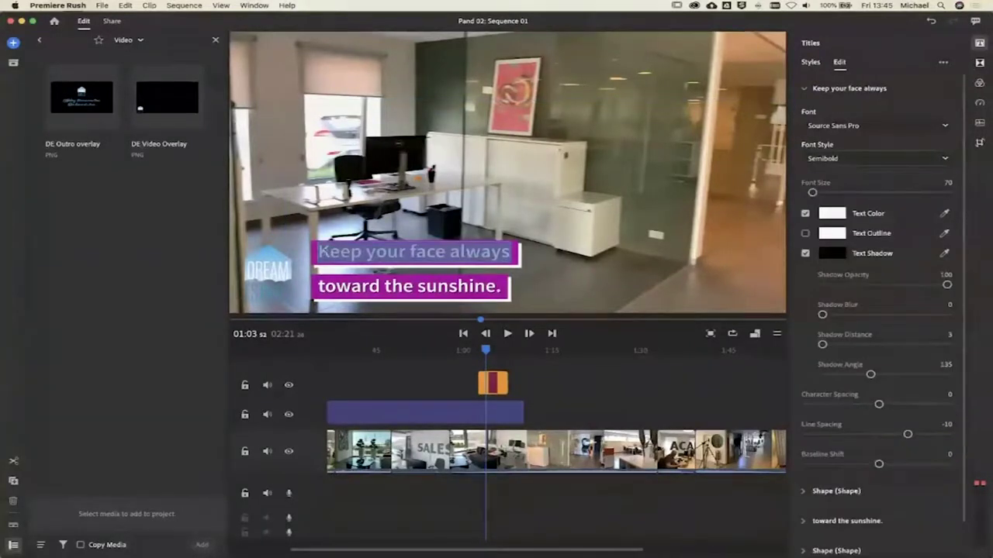
type("Of")
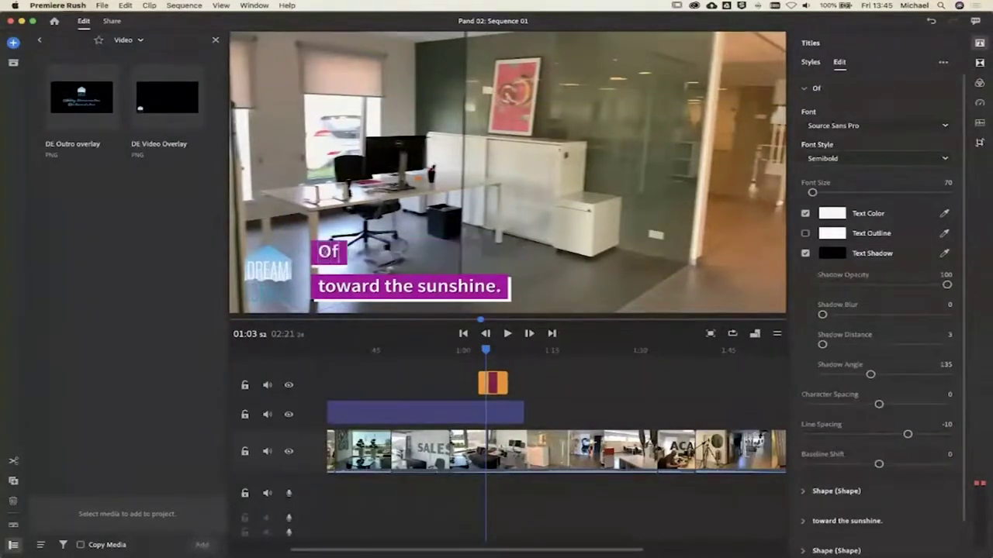
type("fice space")
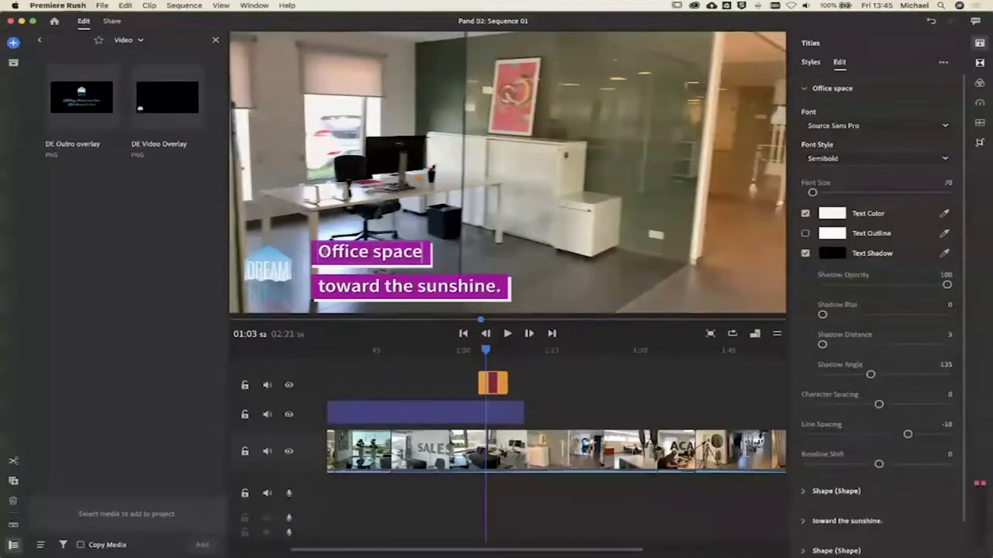
left_click(354, 287)
double_click(354, 287)
type("lot's of it")
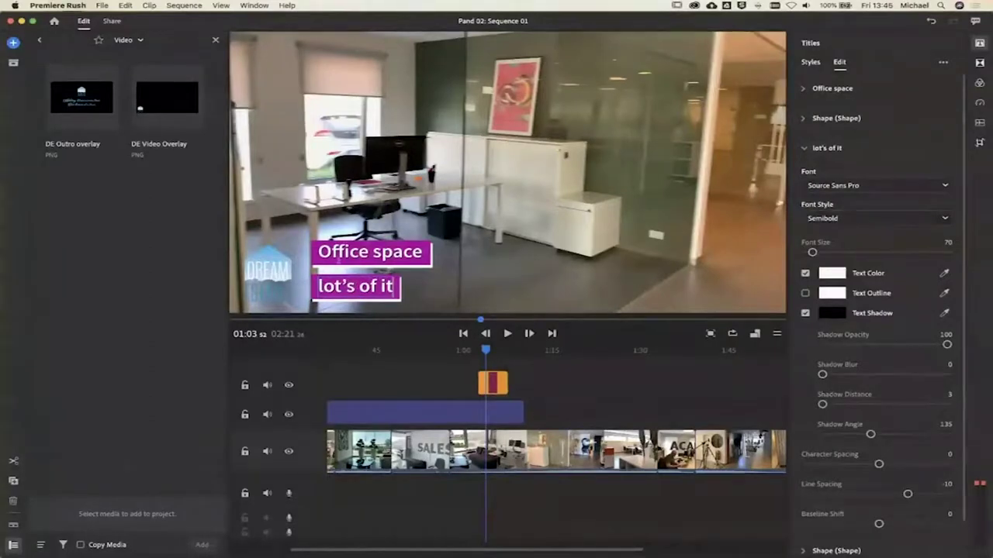
Step: Change the color of the shape behind "lot's of it" to bright blue, 00BBFF
left_click(341, 254)
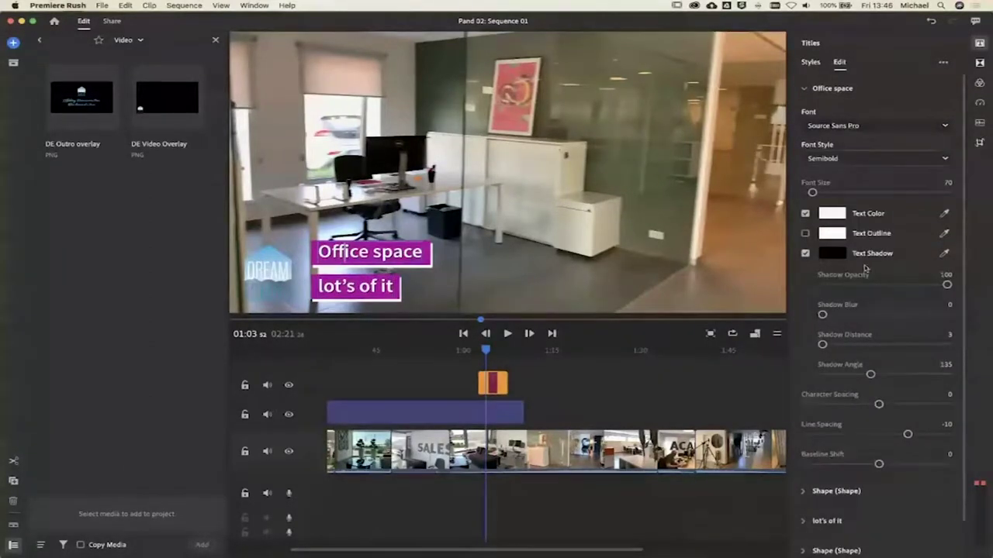
left_click(276, 221)
left_click(361, 262)
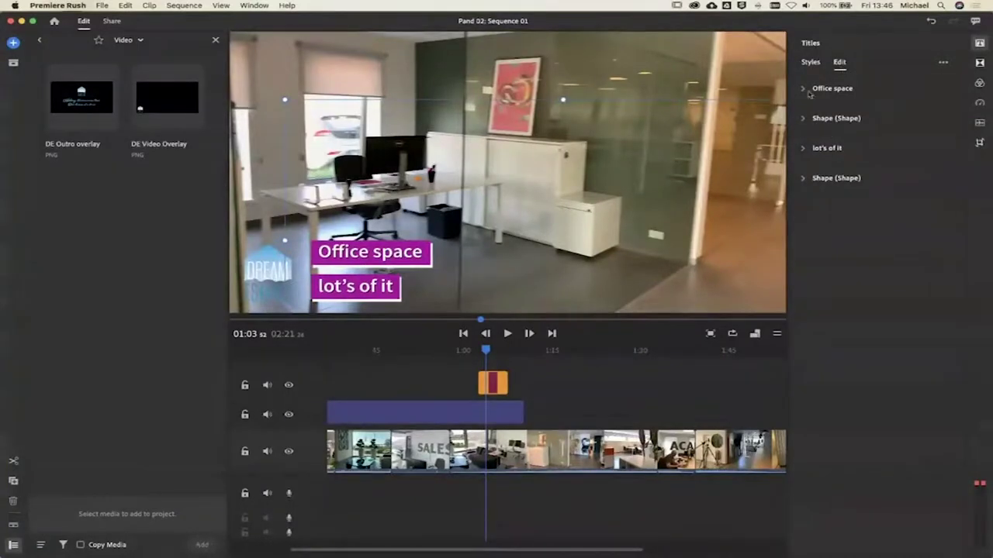
left_click(804, 179)
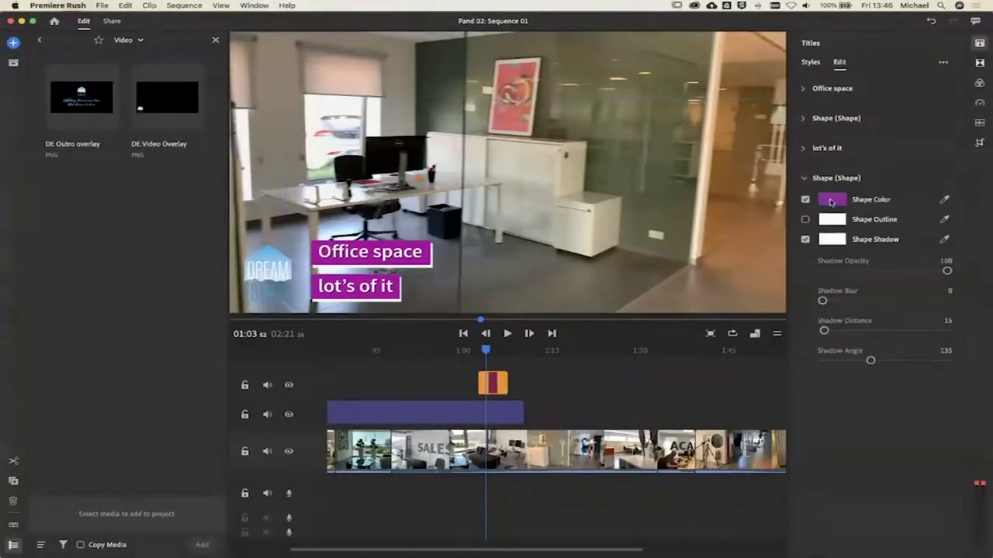
left_click(830, 201)
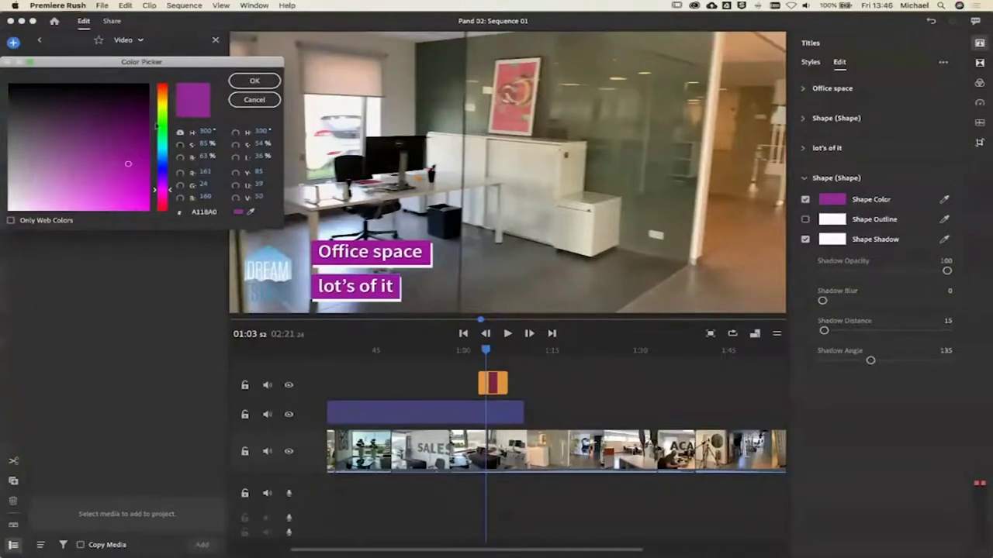
left_click(249, 212)
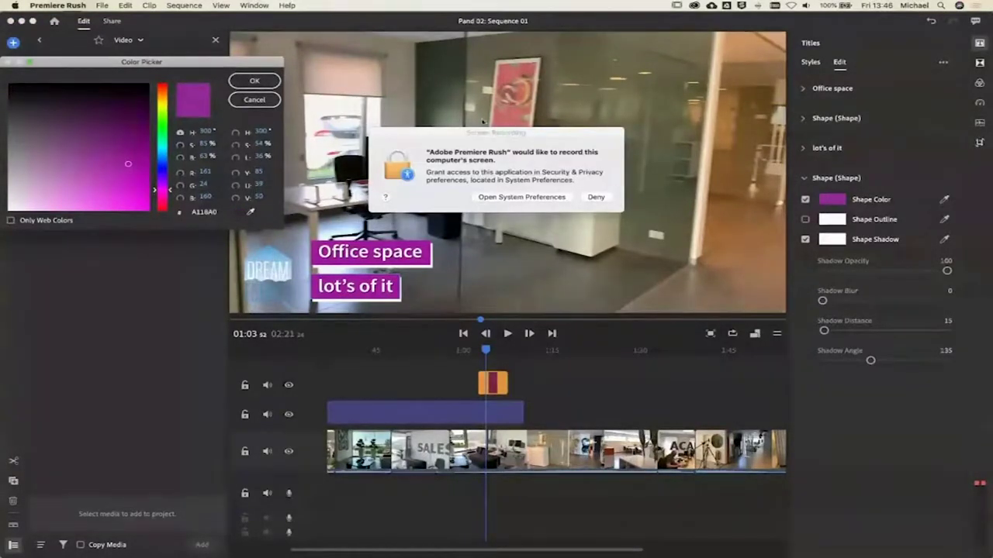
left_click(535, 200)
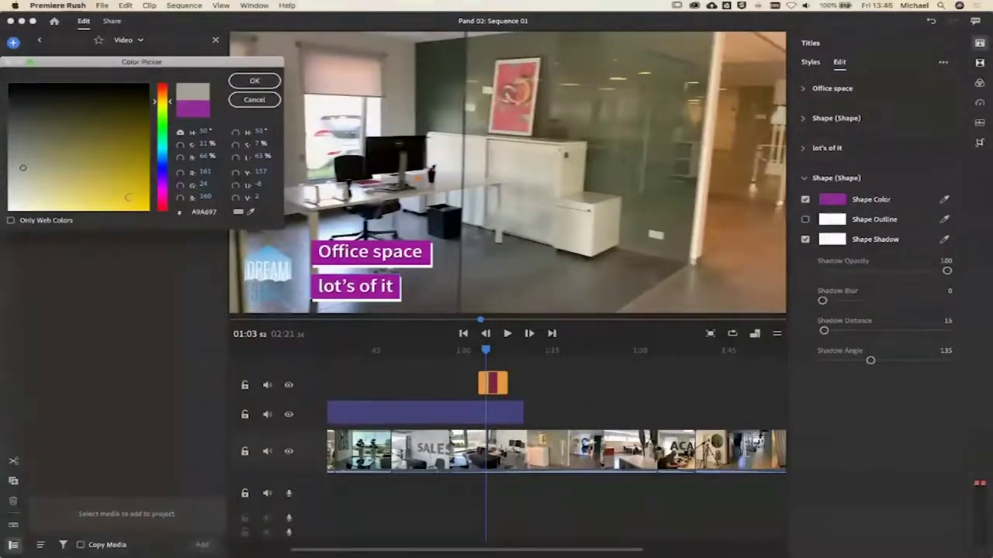
left_click(141, 106)
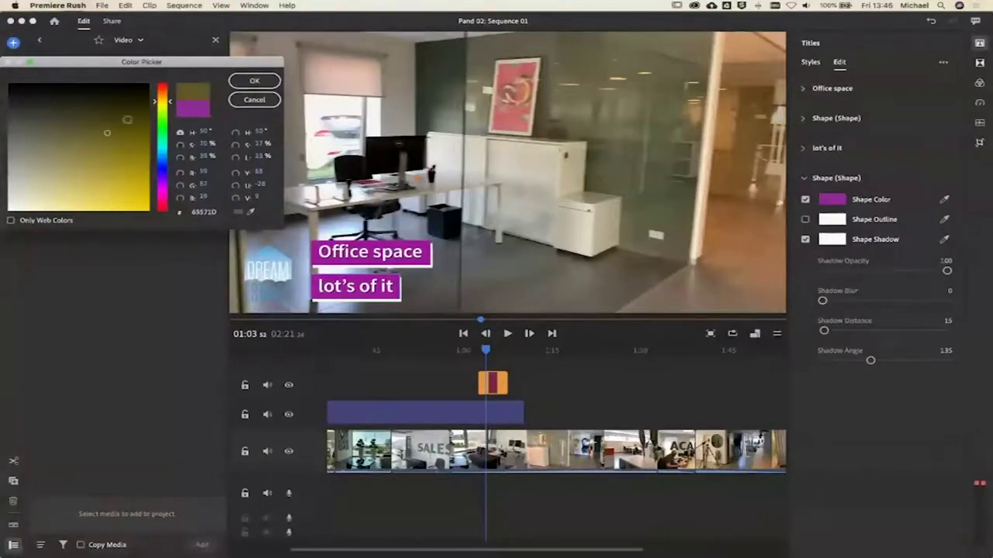
left_click(161, 153)
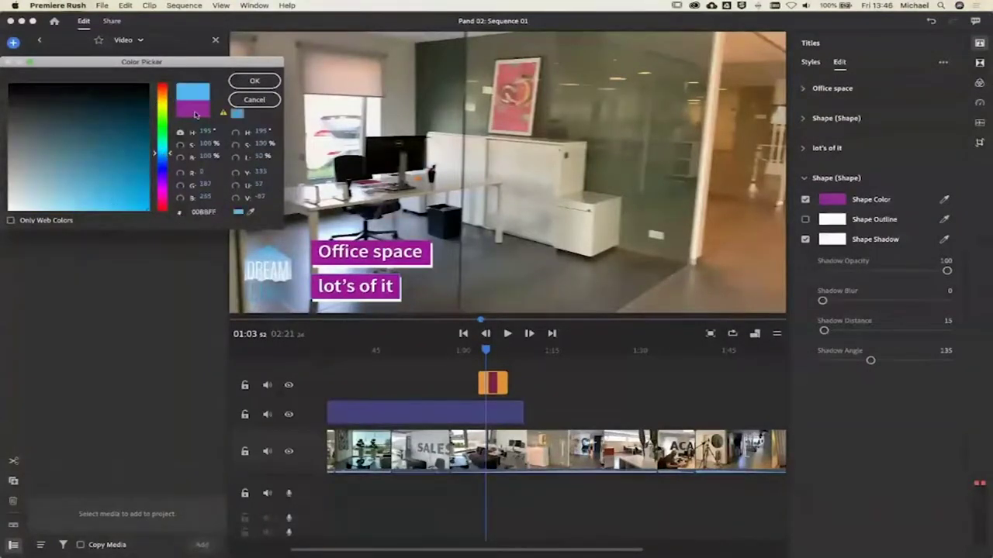
left_click(255, 81)
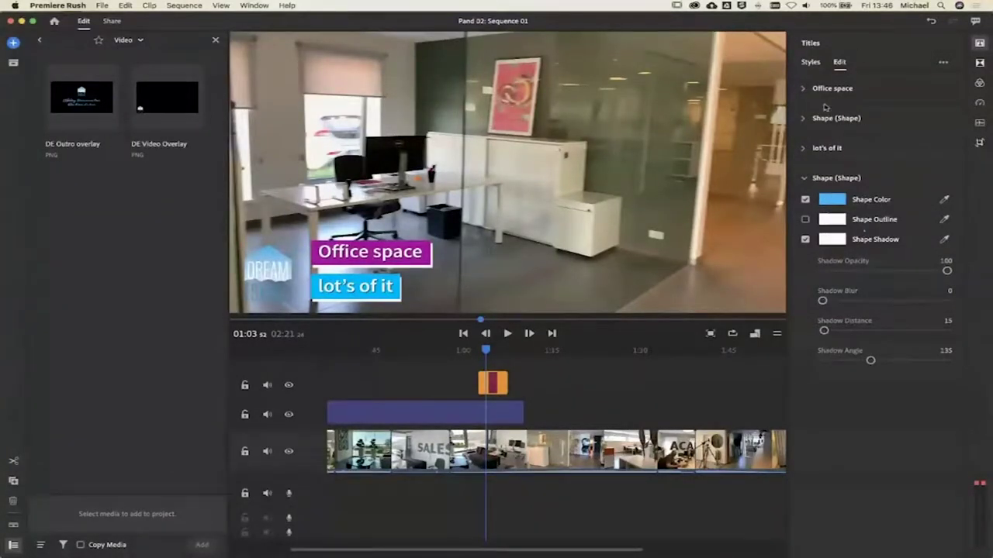
Step: Change the color of the shape behind "Office space" to blue, 00A3F6
left_click(806, 120)
left_click(837, 143)
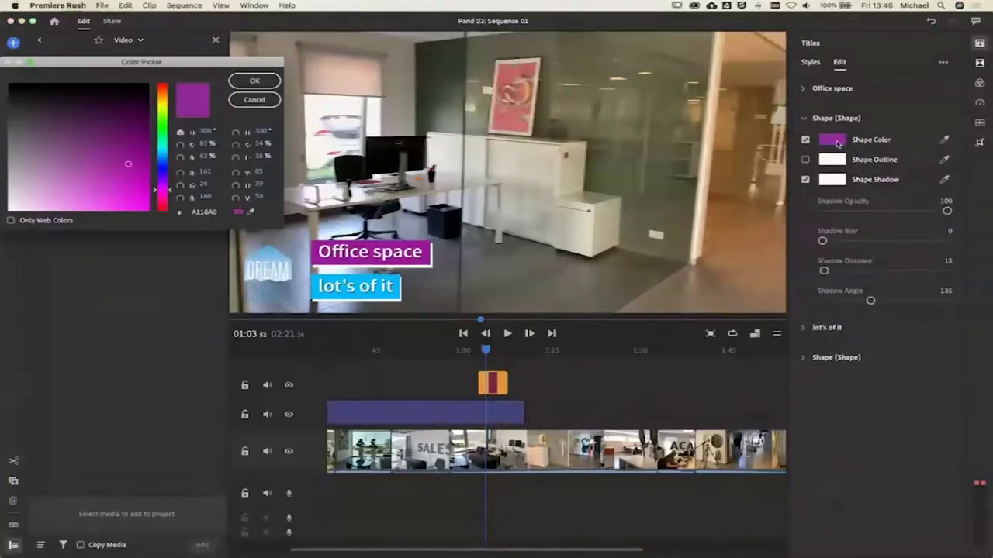
mouse_move(136, 182)
left_mouse_down()
mouse_move(153, 200)
mouse_move(163, 156)
left_mouse_up()
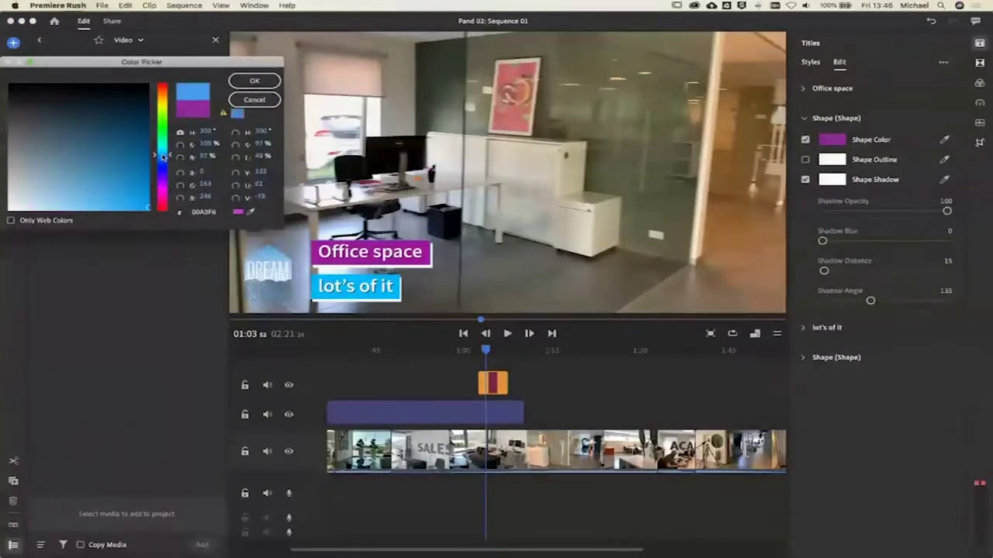
left_click(254, 81)
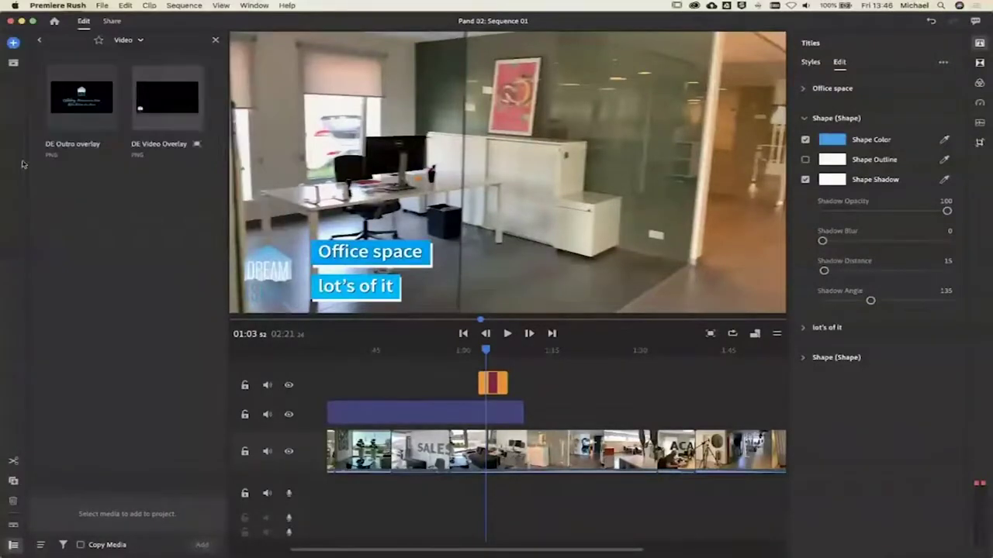
Step: Play the sequence from about 01:00 to about 01:10 to preview the recolored title animation over the office clip
left_click_drag(487, 350, 467, 350)
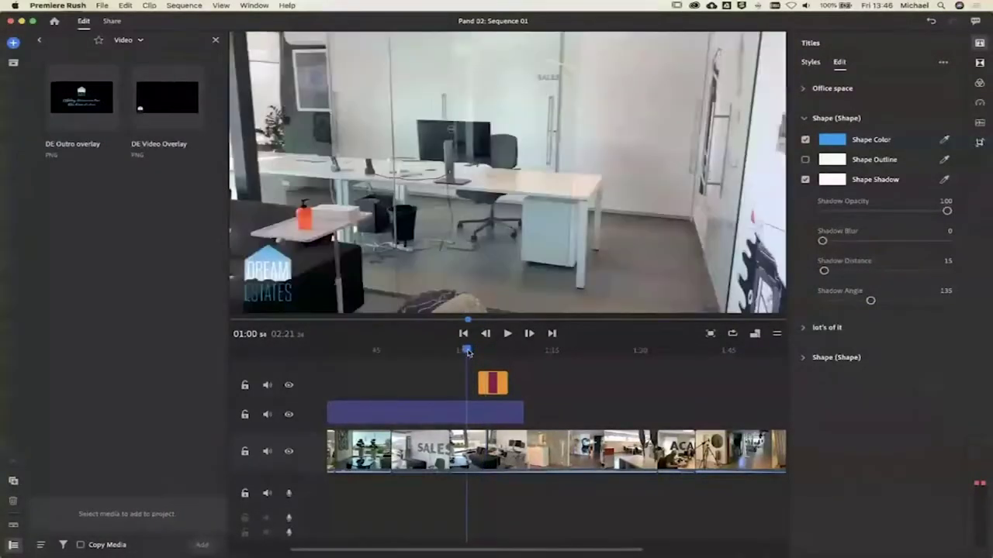
left_click(503, 355)
left_click(507, 333)
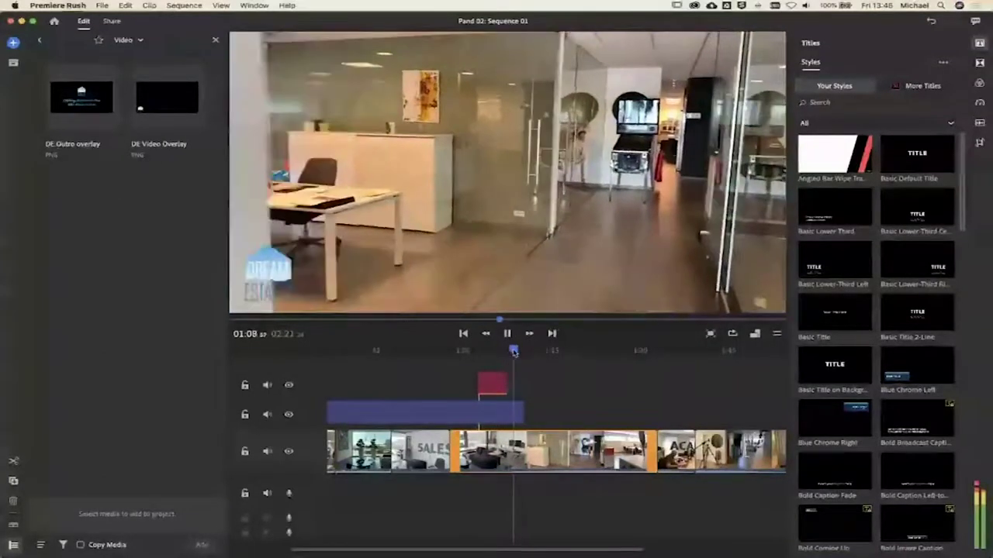
key("space")
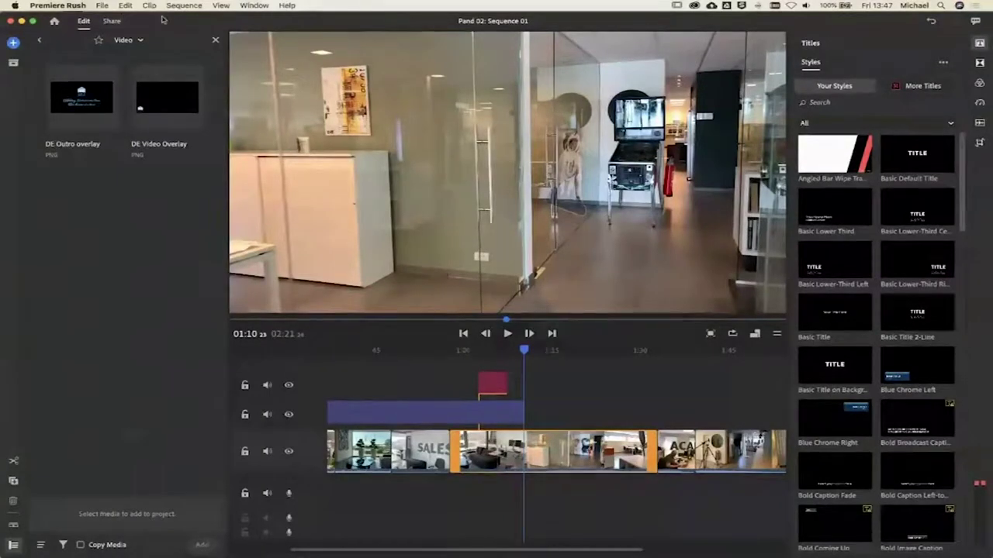
Step: Set up a local export of the sequence with 1080p Full HD resolution and a frame rate of 24
left_click(112, 22)
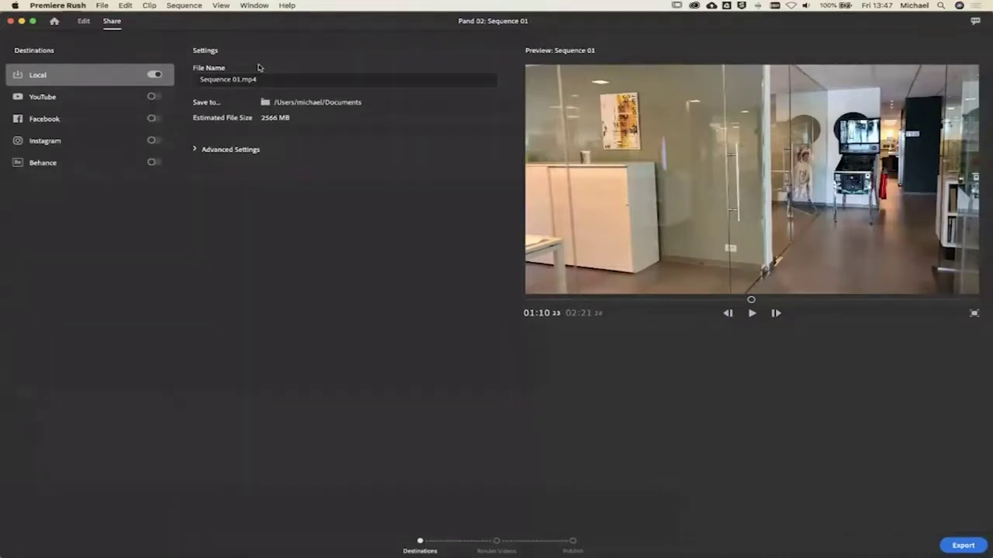
left_click(196, 151)
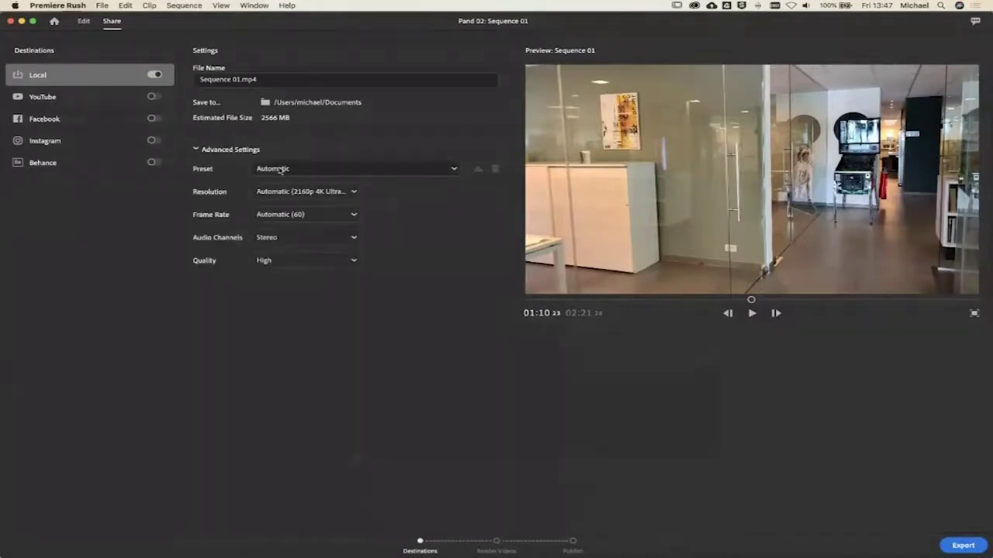
left_click(274, 192)
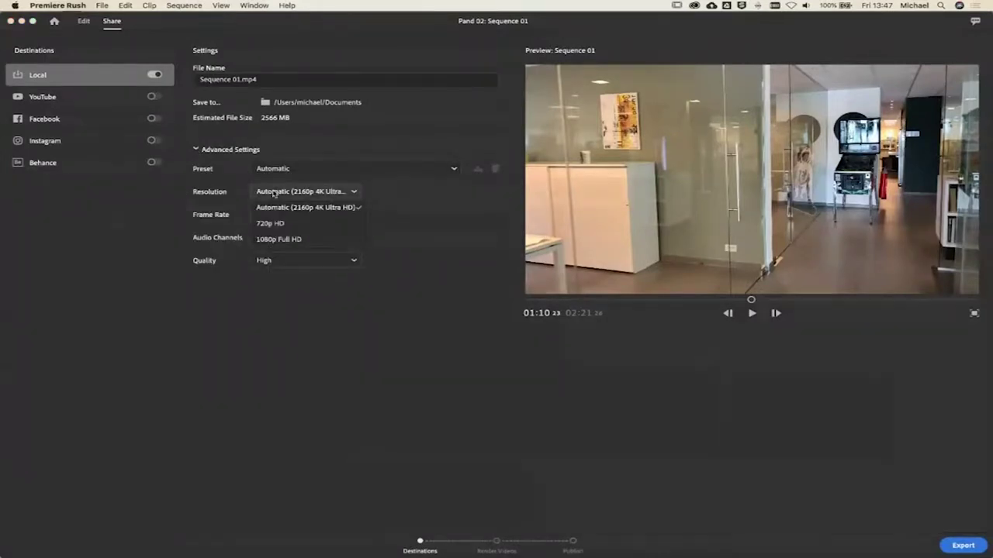
left_click(276, 240)
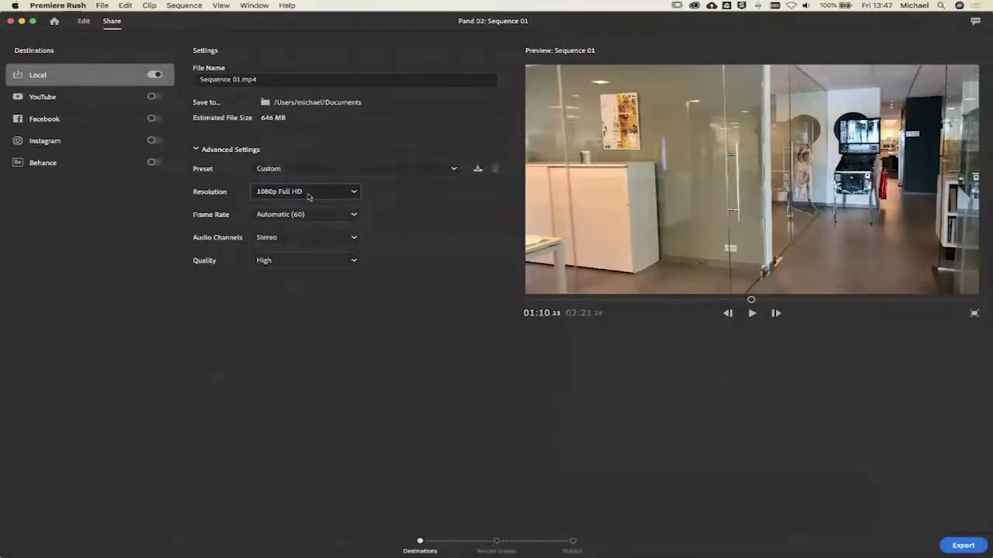
left_click(297, 217)
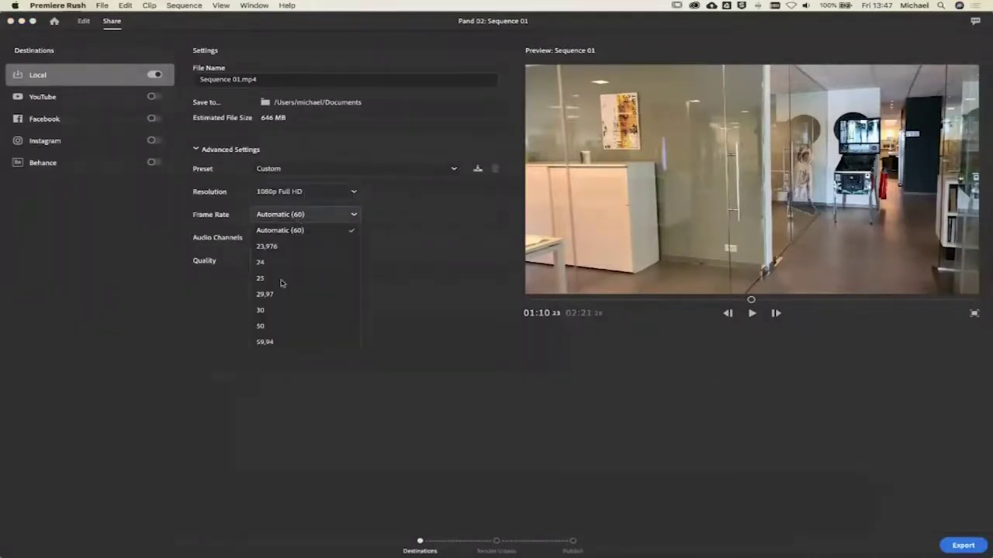
left_click(315, 262)
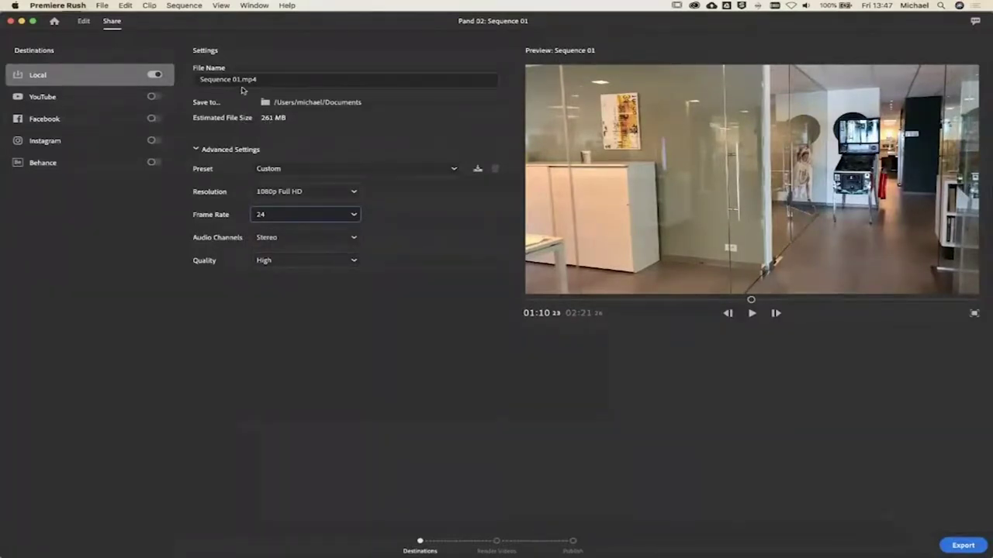
Step: Name the export file "Pand Hamme"
left_click_drag(241, 79, 186, 78)
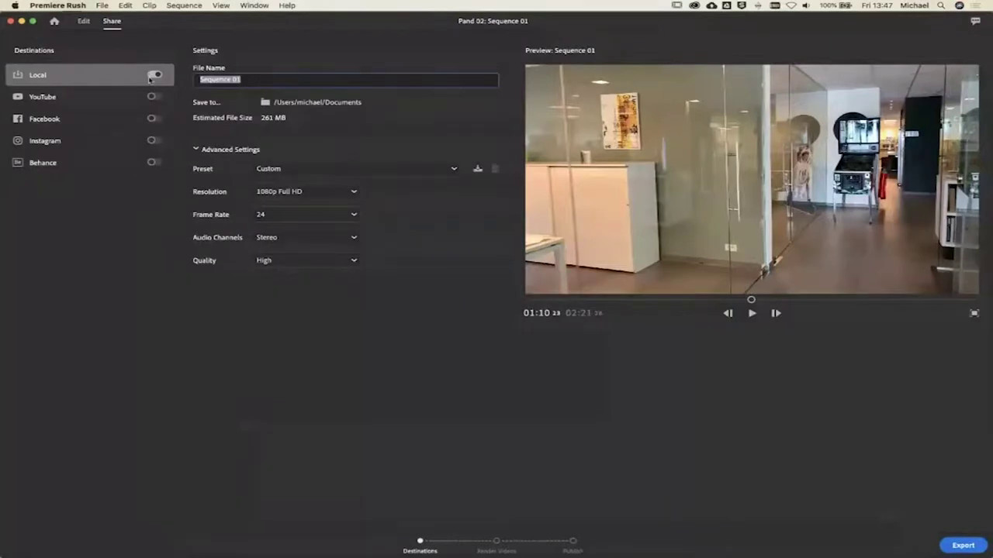
type("Pand Hamme")
key("Return")
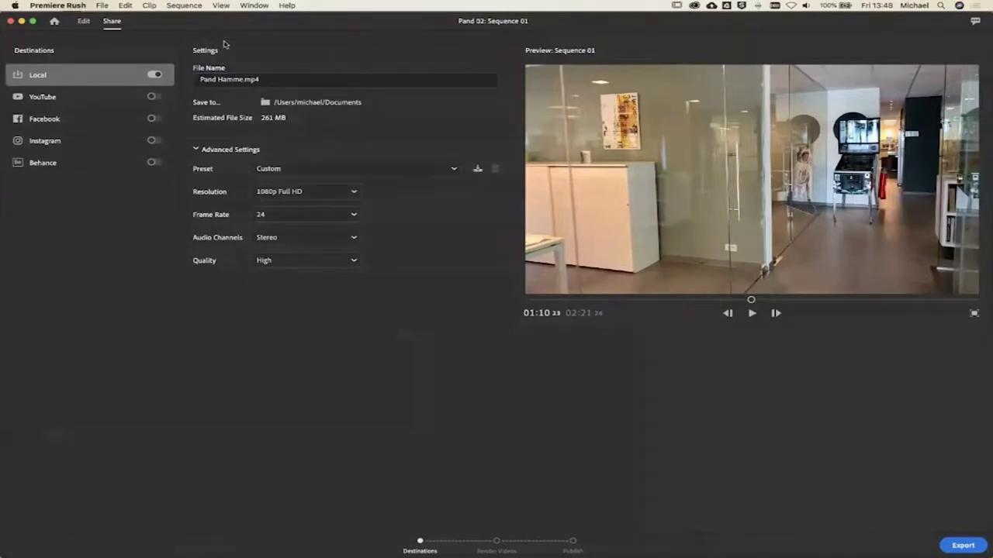